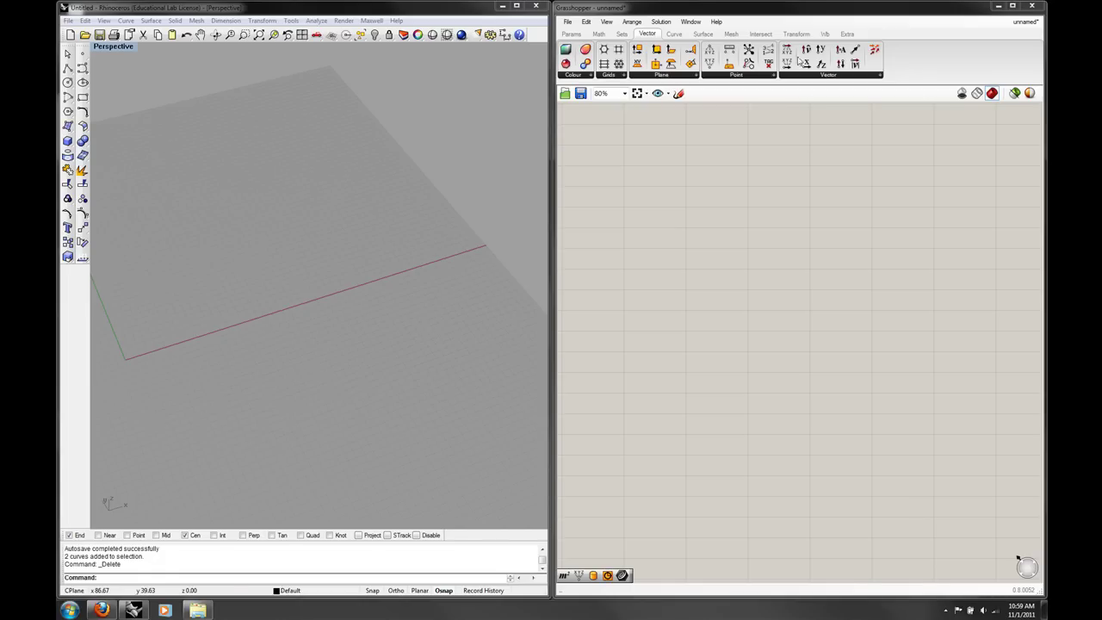
# Place a Point XYZ component on the empty canvas.
pyautogui.click(713, 76)
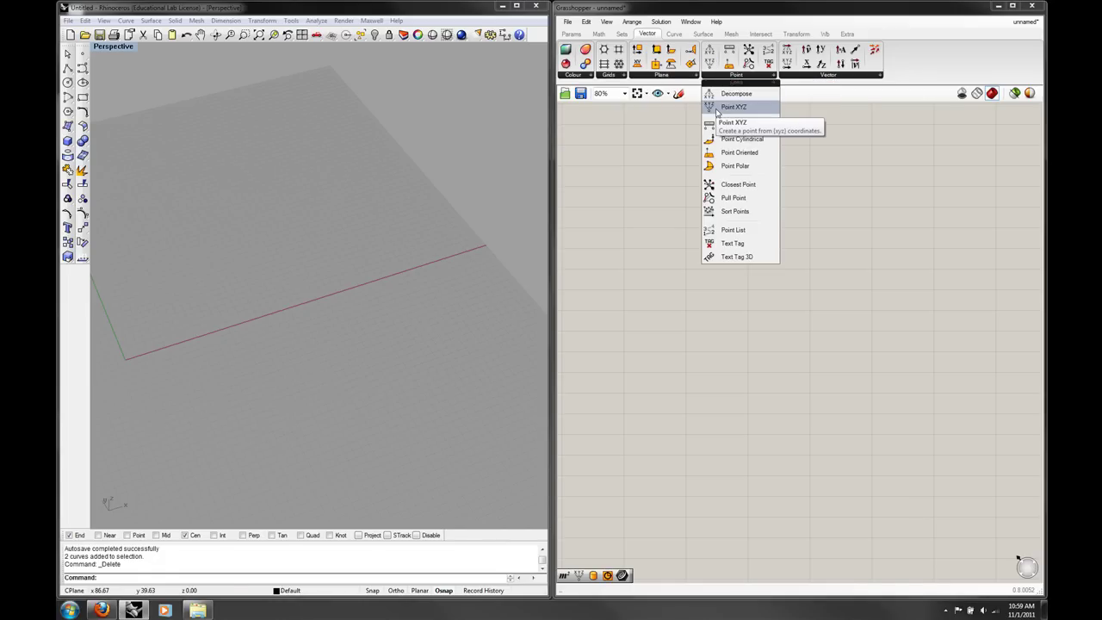
pyautogui.moveTo(715, 112); pyautogui.dragTo(713, 295)
pyautogui.scroll(5, 724, 310)
pyautogui.click(744, 262)
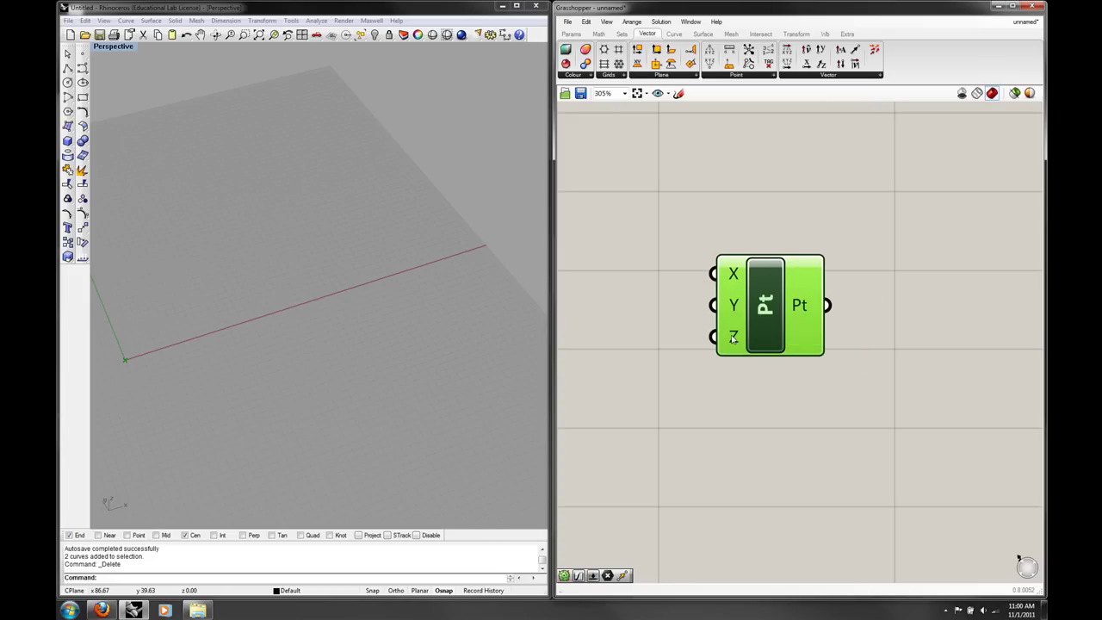
pyautogui.moveTo(733, 341)
pyautogui.moveTo(204, 384); pyautogui.dragTo(742, 312, button='right')
pyautogui.moveTo(801, 307)
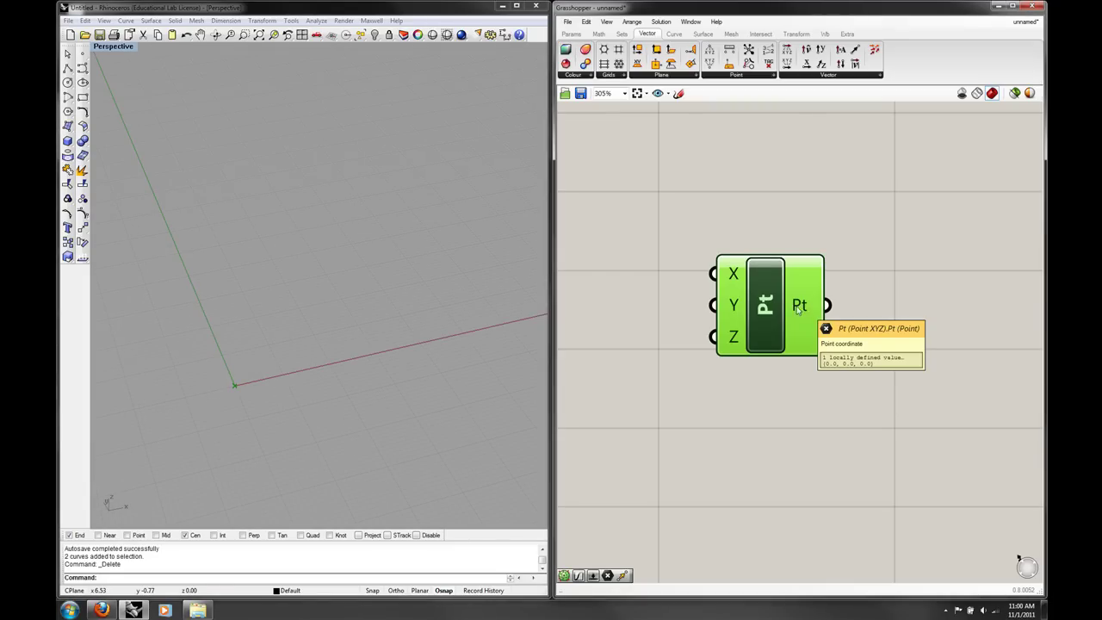
pyautogui.moveTo(800, 307); pyautogui.dragTo(868, 320)
# Add a Number Slider beside the point component and set its maximum to 100.
pyautogui.doubleClick(658, 327)
pyautogui.write('num')
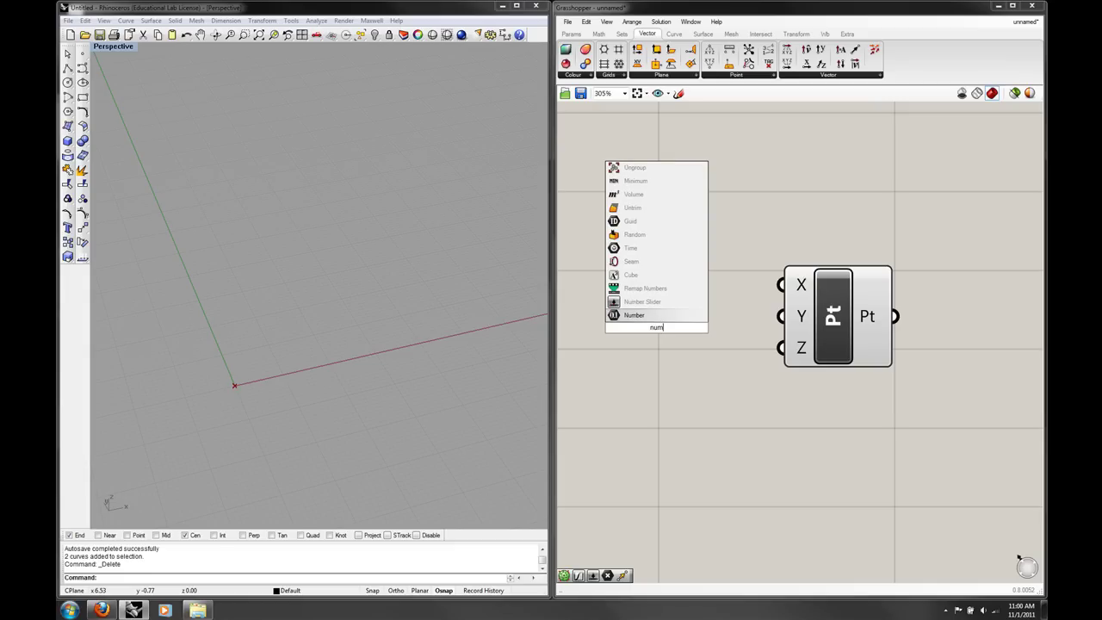
pyautogui.click(642, 301)
pyautogui.rightClick(687, 328)
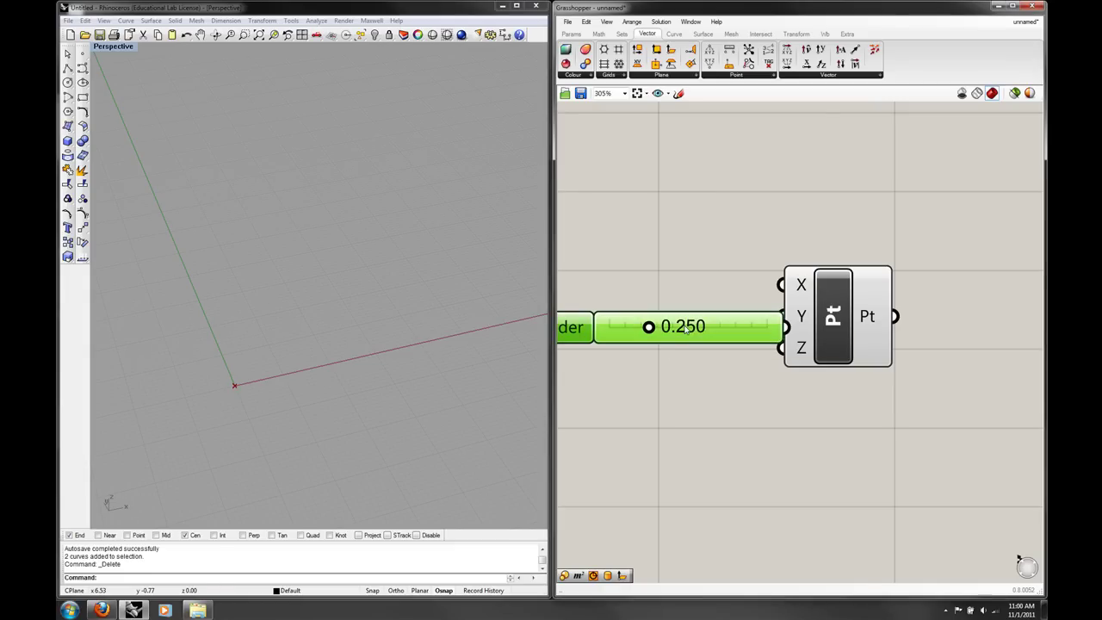
pyautogui.click(734, 393)
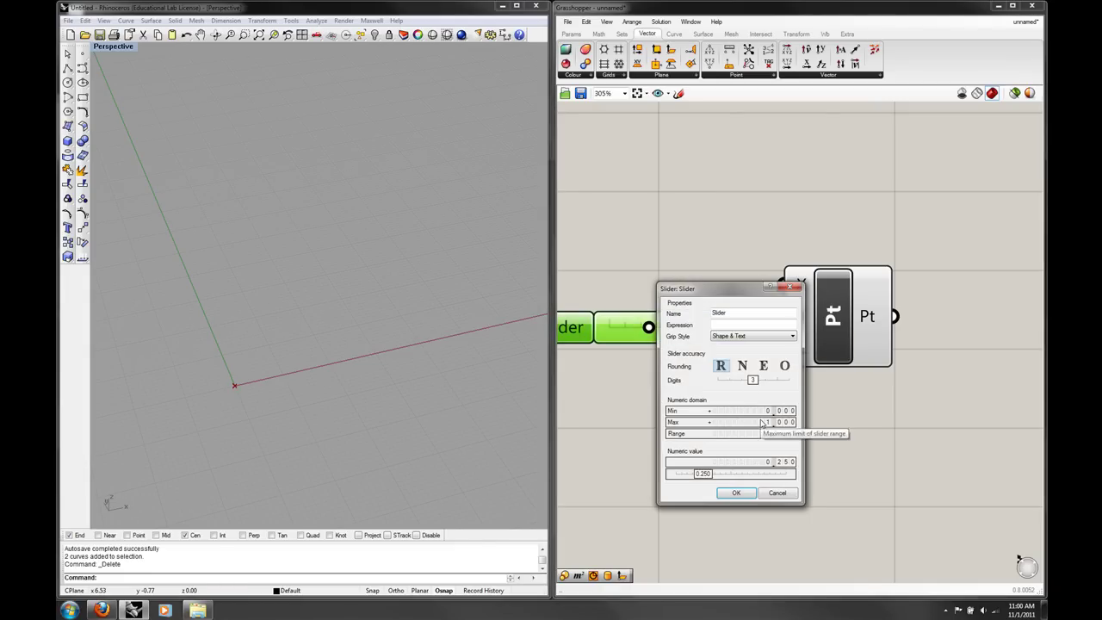
pyautogui.click(764, 422)
pyautogui.write('100')
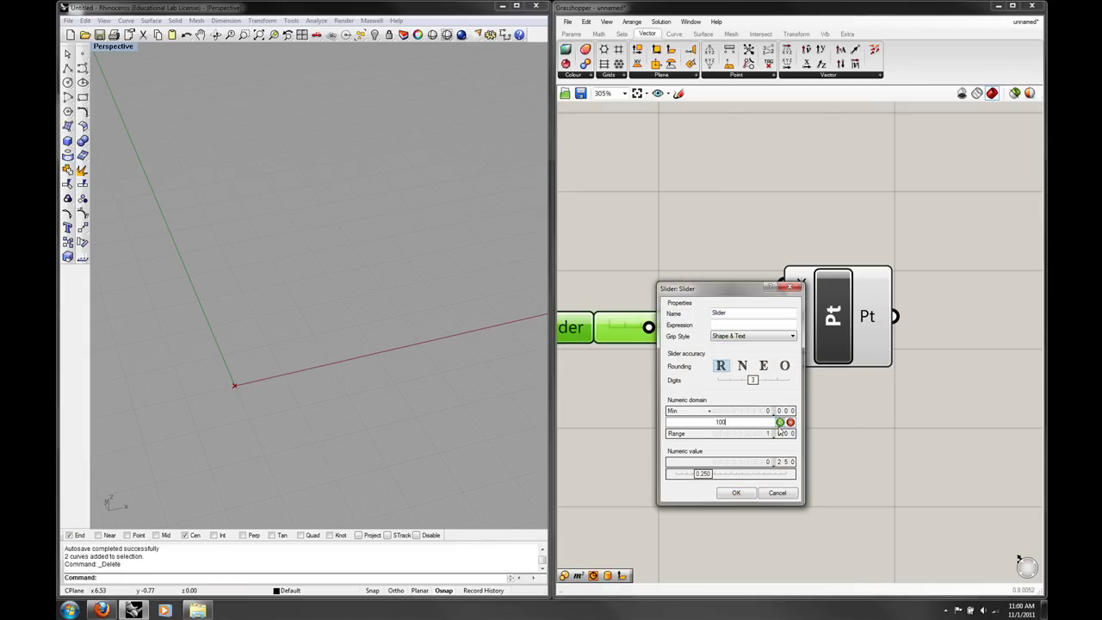
pyautogui.click(780, 422)
pyautogui.click(742, 493)
# Wire the slider into the point's X input and set the slider to about 23.29.
pyautogui.scroll(-4, 814, 456)
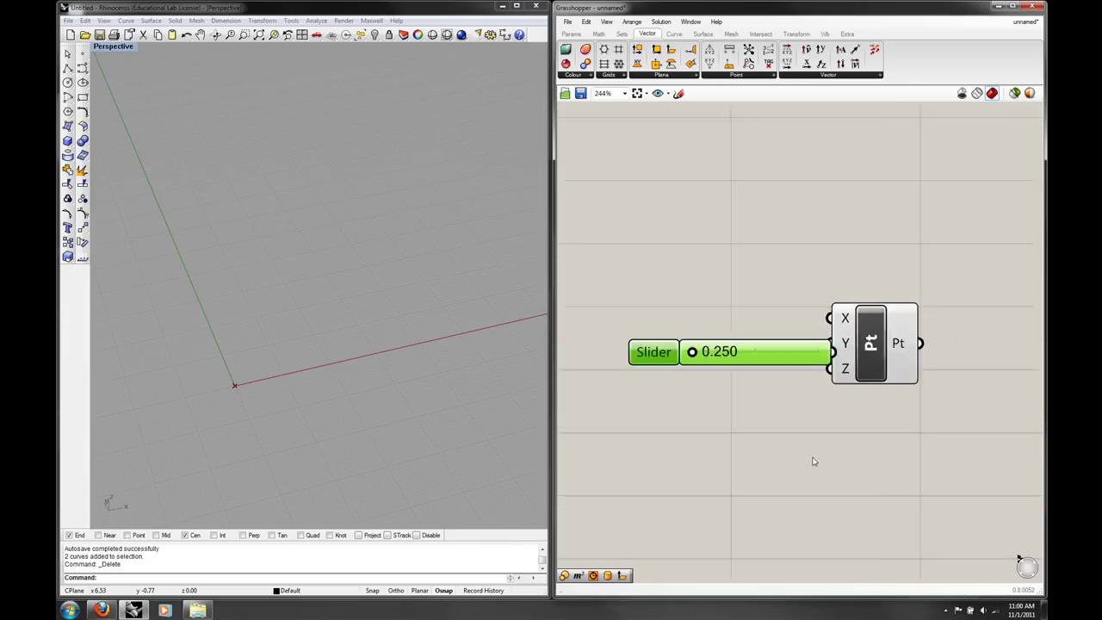
pyautogui.moveTo(784, 395); pyautogui.dragTo(823, 367)
pyautogui.moveTo(809, 411); pyautogui.dragTo(787, 368, button='right')
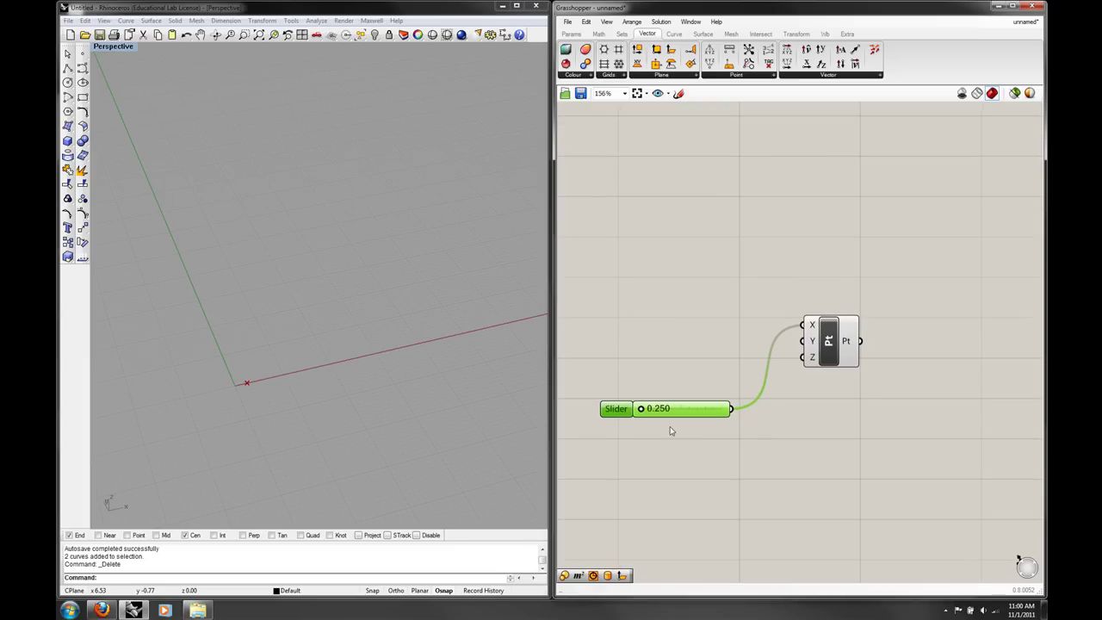
pyautogui.moveTo(646, 411)
pyautogui.mouseDown()
pyautogui.moveTo(681, 409)
pyautogui.moveTo(648, 409)
pyautogui.mouseUp()
pyautogui.moveTo(505, 414); pyautogui.dragTo(583, 398, button='right')
pyautogui.moveTo(647, 409); pyautogui.dragTo(663, 410)
pyautogui.moveTo(810, 323)
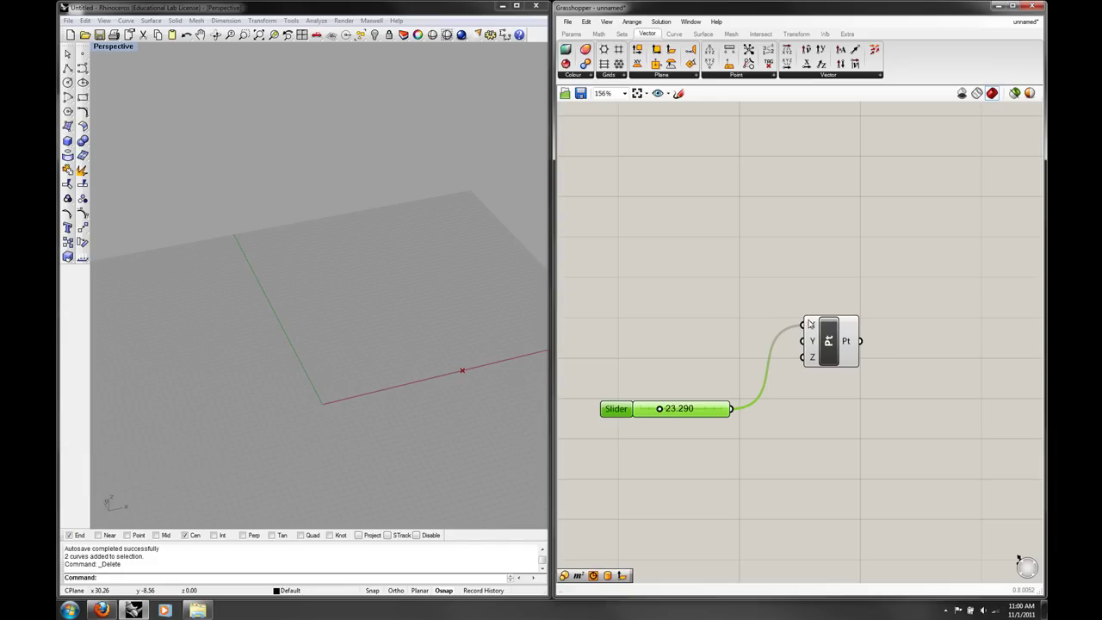
pyautogui.moveTo(849, 343)
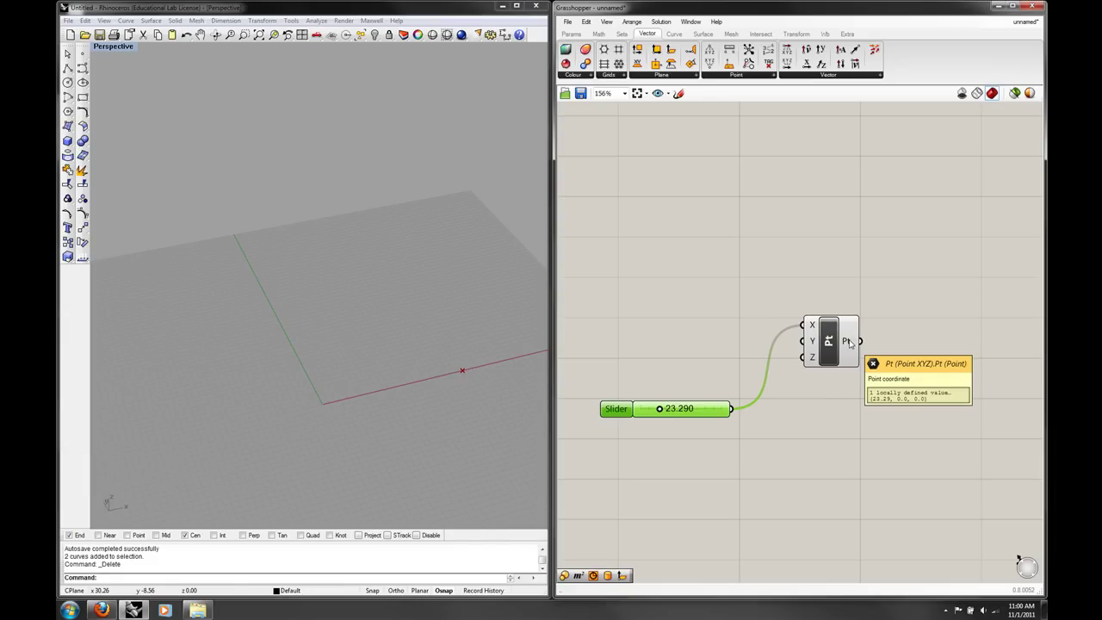
pyautogui.moveTo(828, 409); pyautogui.dragTo(810, 399, button='right')
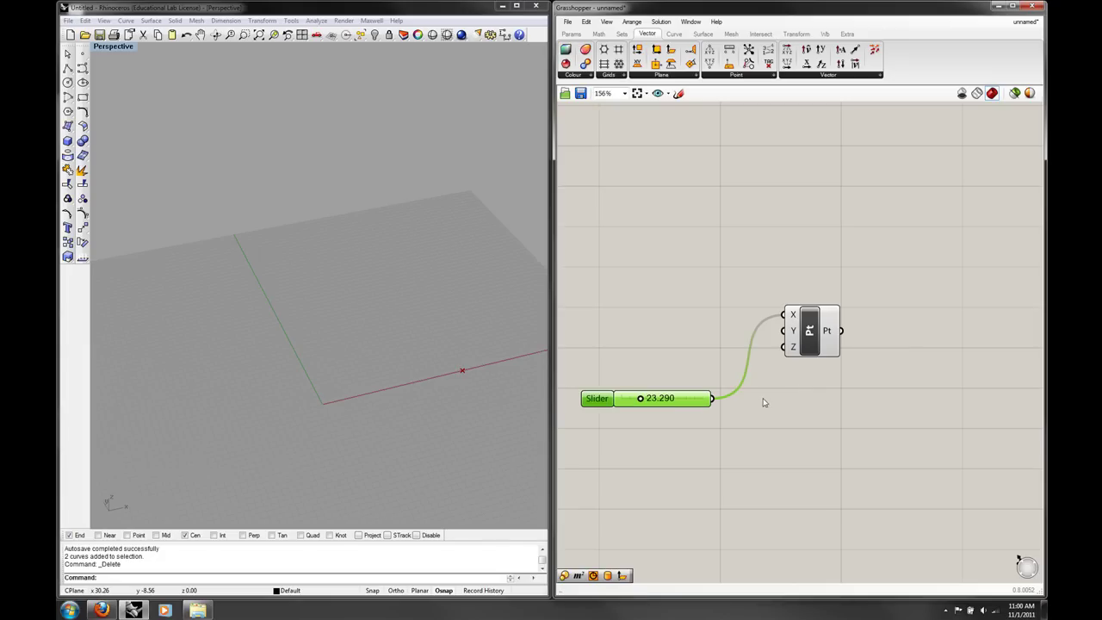
# Switch the slider's wire from the point's X input to its Z input and set the slider to about 20.09.
pyautogui.rightClick(793, 314)
pyautogui.click(827, 361)
pyautogui.moveTo(714, 398); pyautogui.dragTo(784, 347)
pyautogui.moveTo(646, 401)
pyautogui.mouseDown()
pyautogui.moveTo(669, 399)
pyautogui.moveTo(638, 399)
pyautogui.mouseUp()
pyautogui.moveTo(729, 421); pyautogui.dragTo(779, 409, button='right')
pyautogui.moveTo(788, 435); pyautogui.dragTo(721, 347)
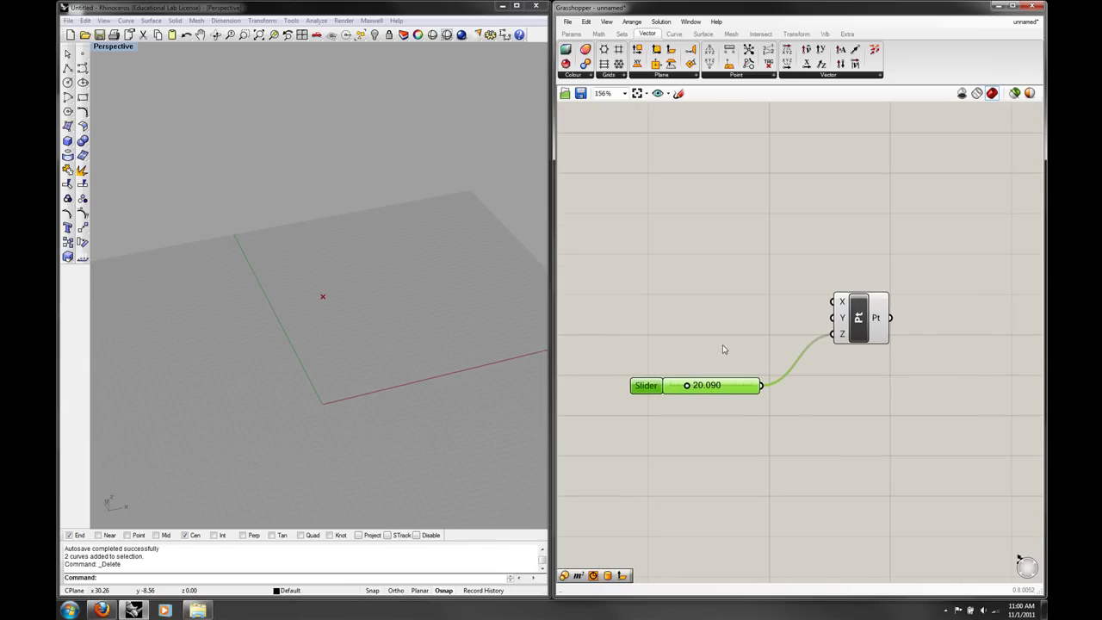
# Disconnect the slider from the point's Z input and space the slider and point component farther apart.
pyautogui.moveTo(730, 385); pyautogui.dragTo(702, 460)
pyautogui.click(706, 440)
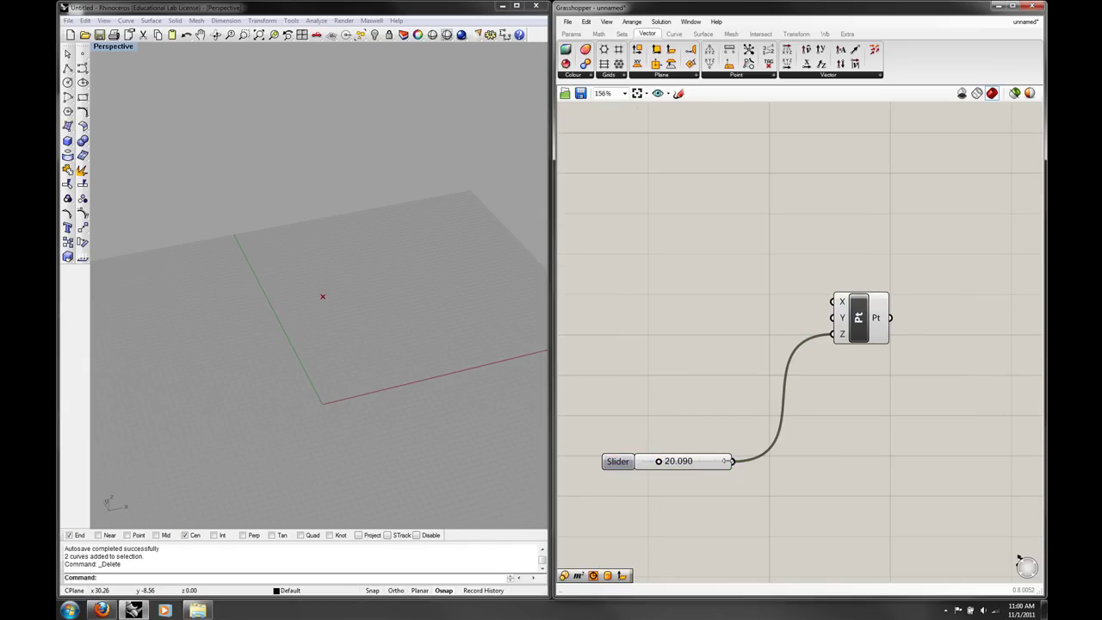
pyautogui.rightClick(843, 337)
pyautogui.click(862, 384)
pyautogui.moveTo(862, 385); pyautogui.dragTo(804, 348, button='right')
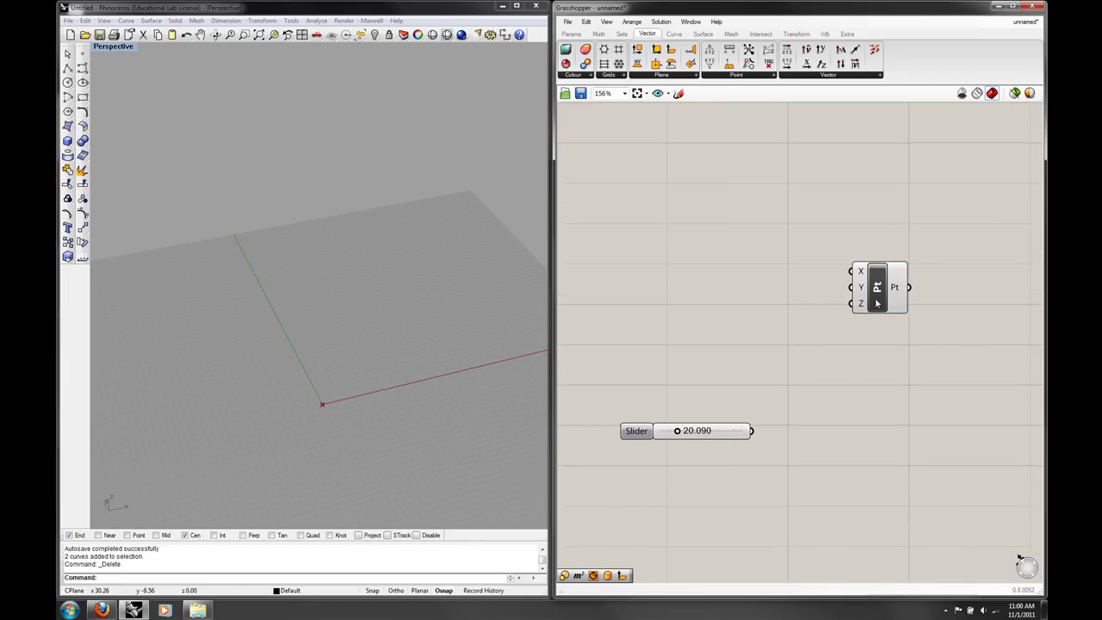
pyautogui.moveTo(876, 303); pyautogui.dragTo(894, 310)
pyautogui.moveTo(821, 364); pyautogui.dragTo(802, 362, button='right')
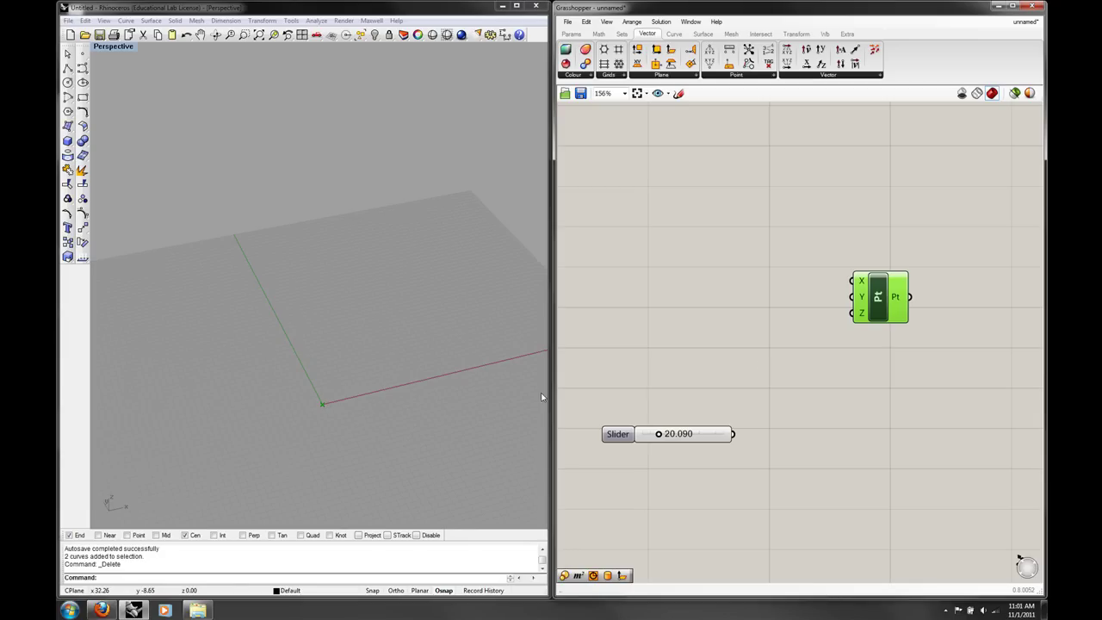
pyautogui.keyDown('shift'); pyautogui.moveTo(516, 389); pyautogui.dragTo(408, 365, button='right'); pyautogui.keyUp('shift')
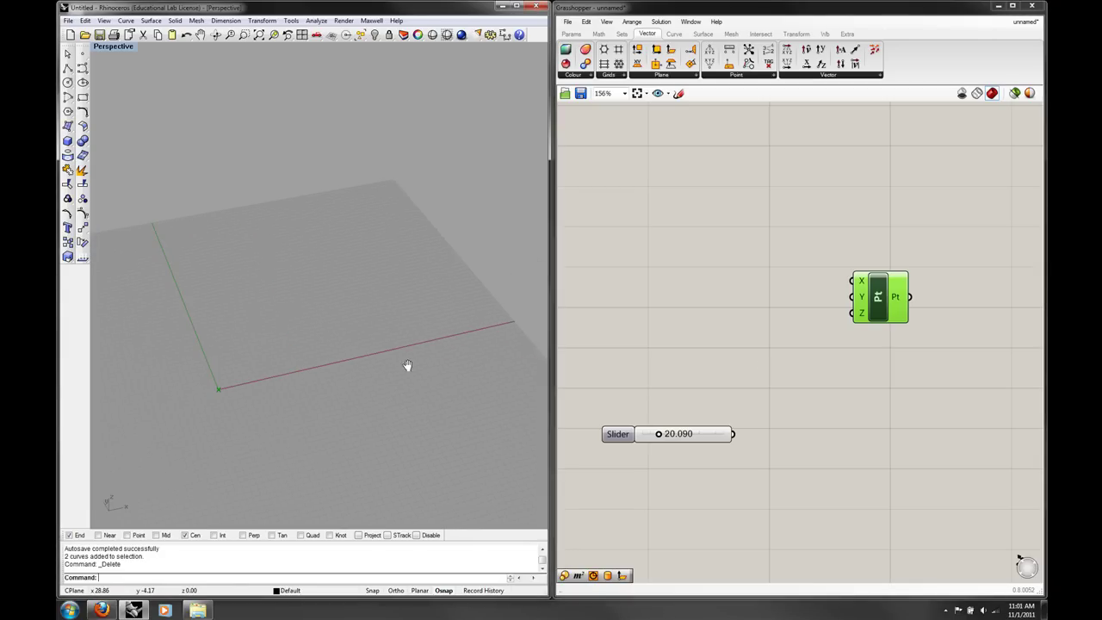
# Add a Series component and place it between the slider and the point component.
pyautogui.doubleClick(683, 338)
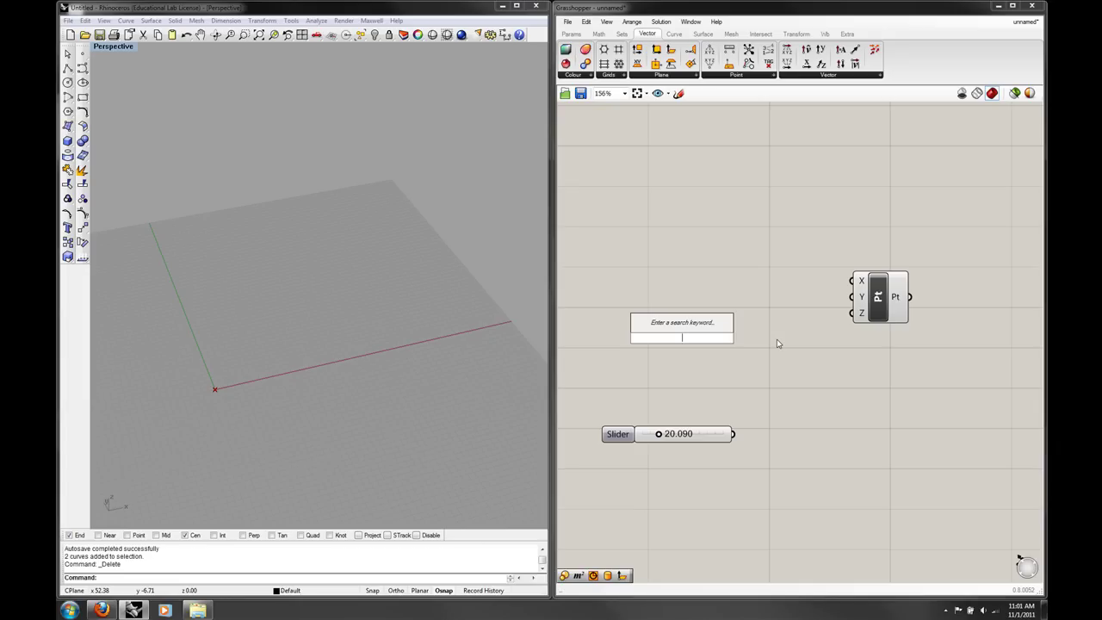
pyautogui.write('series')
pyautogui.press('Return')
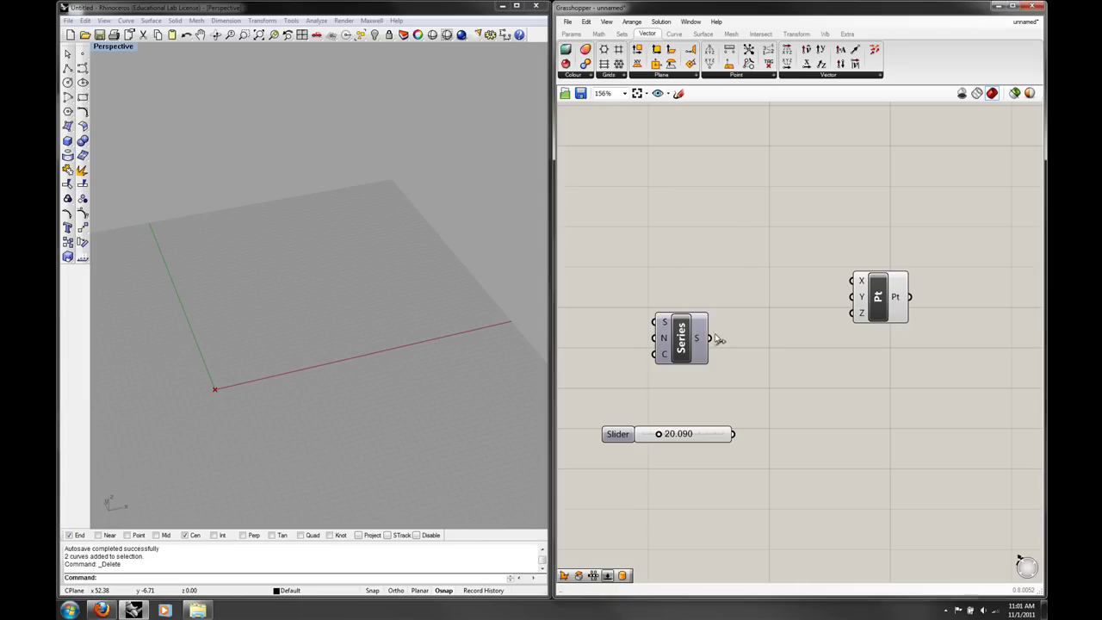
pyautogui.moveTo(708, 348); pyautogui.dragTo(775, 325)
pyautogui.click(806, 336)
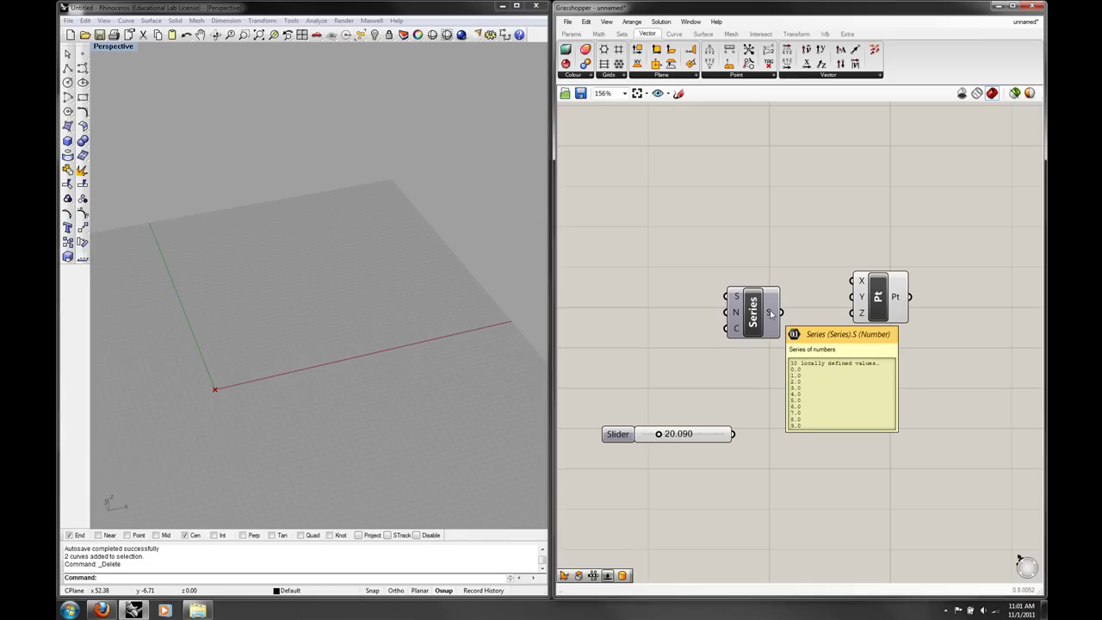
pyautogui.moveTo(771, 313); pyautogui.dragTo(728, 301)
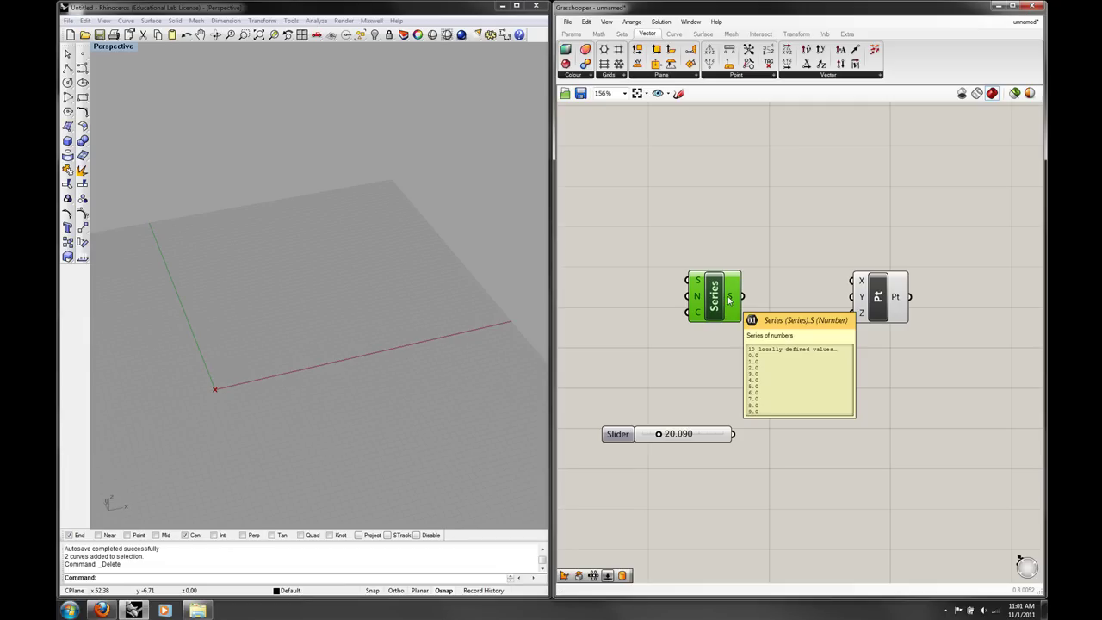
pyautogui.moveTo(719, 435); pyautogui.dragTo(734, 425)
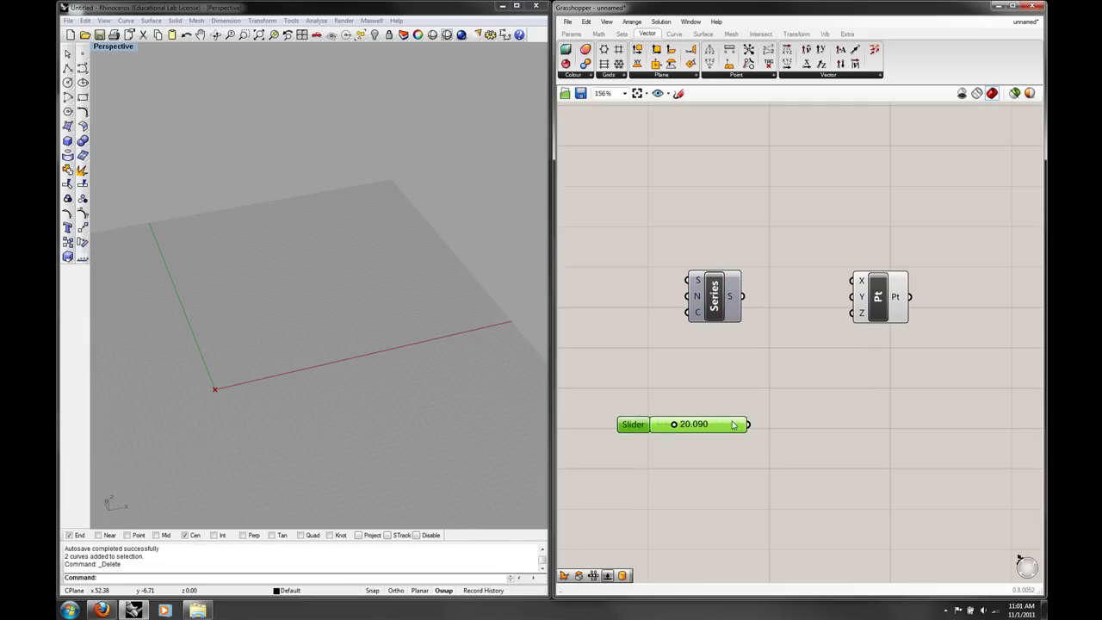
pyautogui.rightClick(855, 316)
pyautogui.moveTo(876, 439)
pyautogui.click(784, 368)
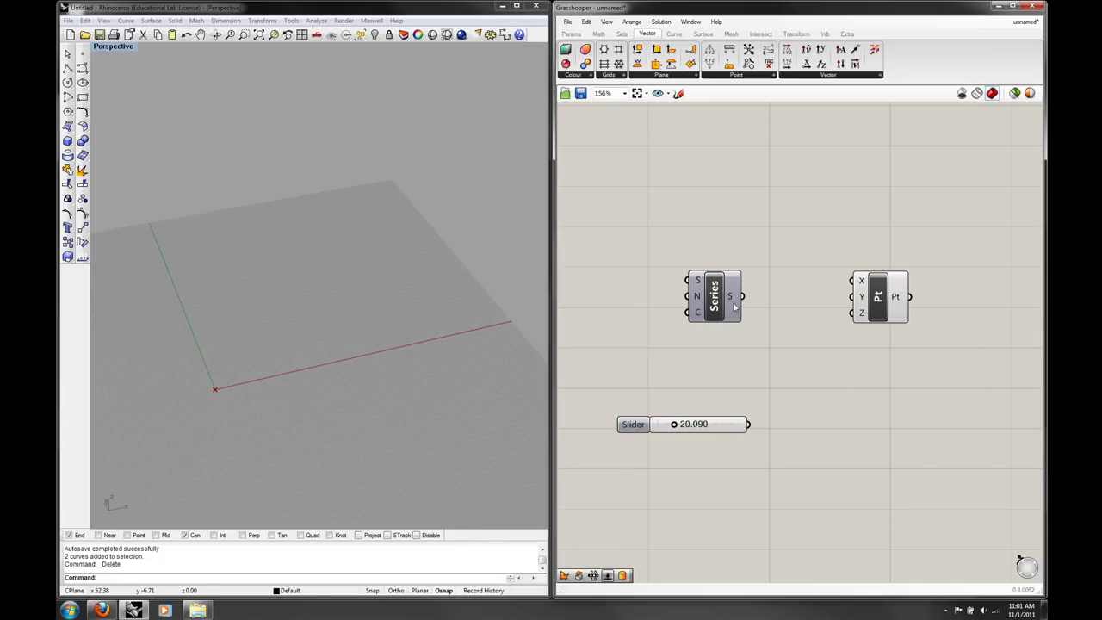
# Wire the Series output into the point component's X input to create a row of points.
pyautogui.moveTo(728, 297)
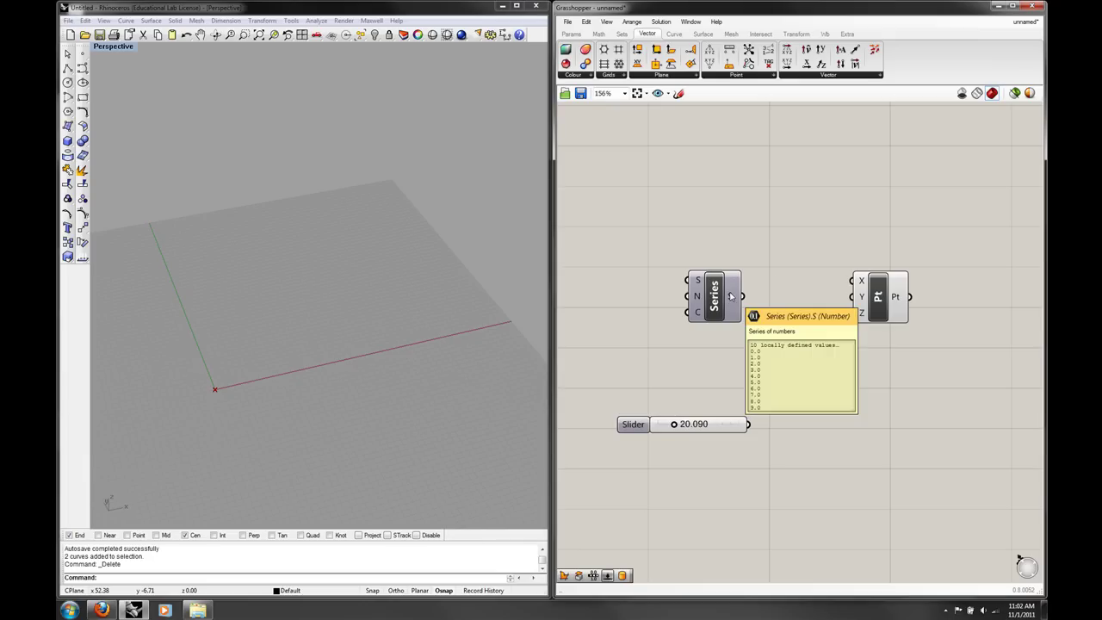
pyautogui.moveTo(746, 302); pyautogui.dragTo(853, 281)
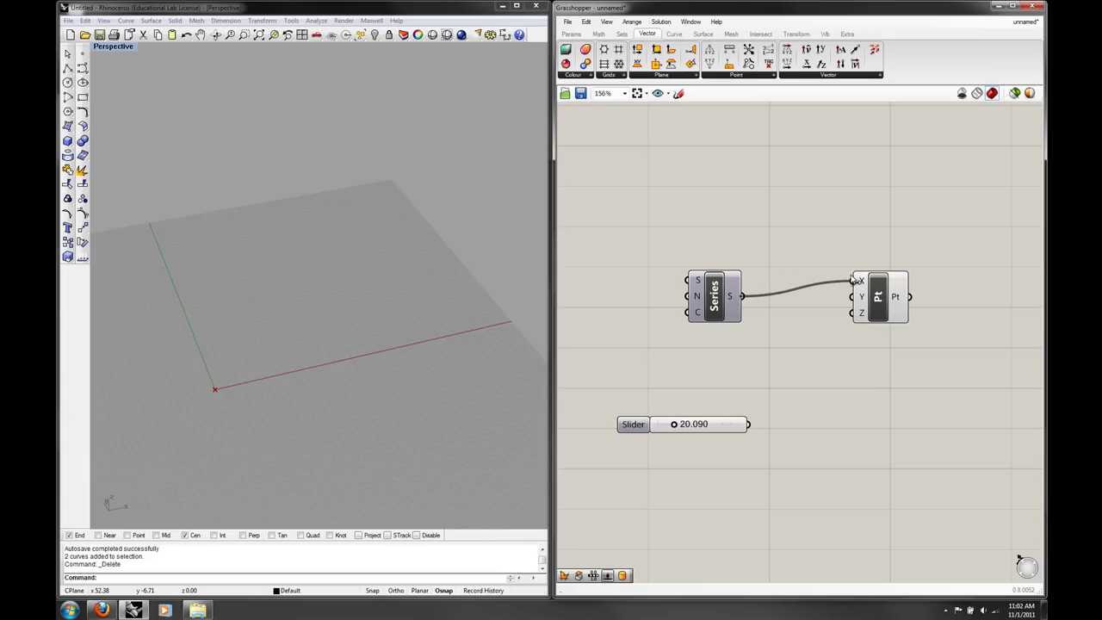
pyautogui.scroll(3, 242, 385)
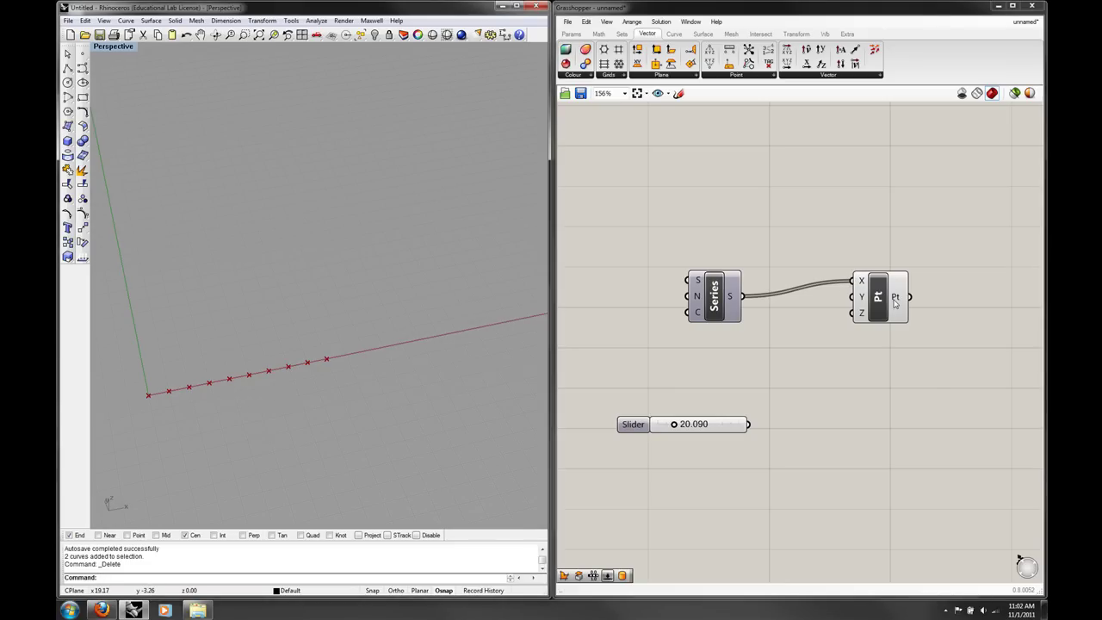
pyautogui.moveTo(895, 301)
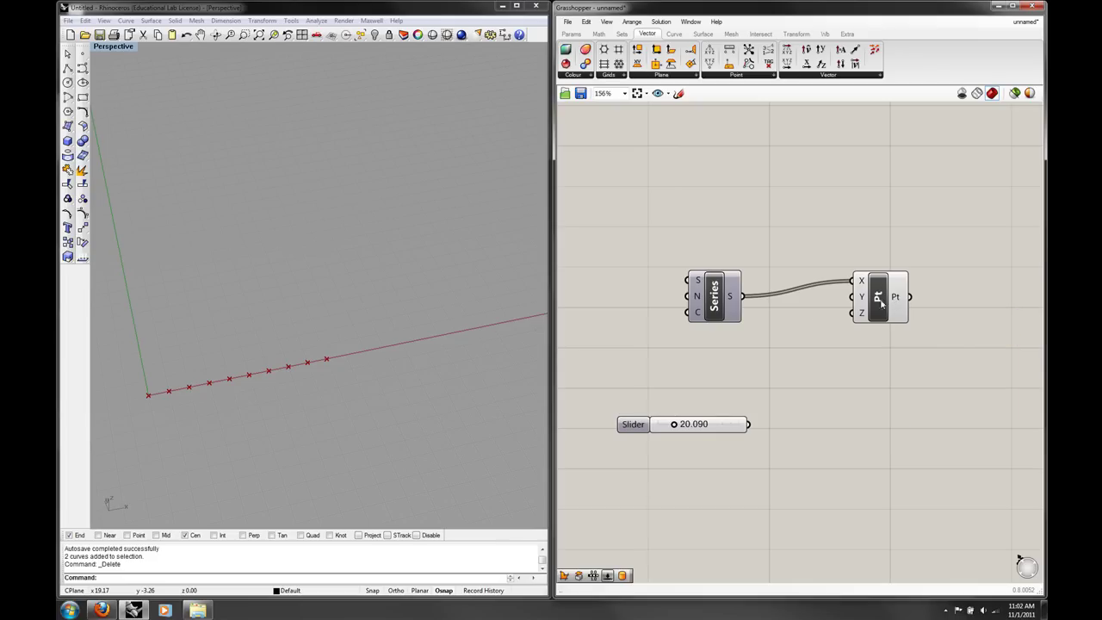
# Wire the slider into the Series start input S and set the slider to about 4.09.
pyautogui.click(718, 306)
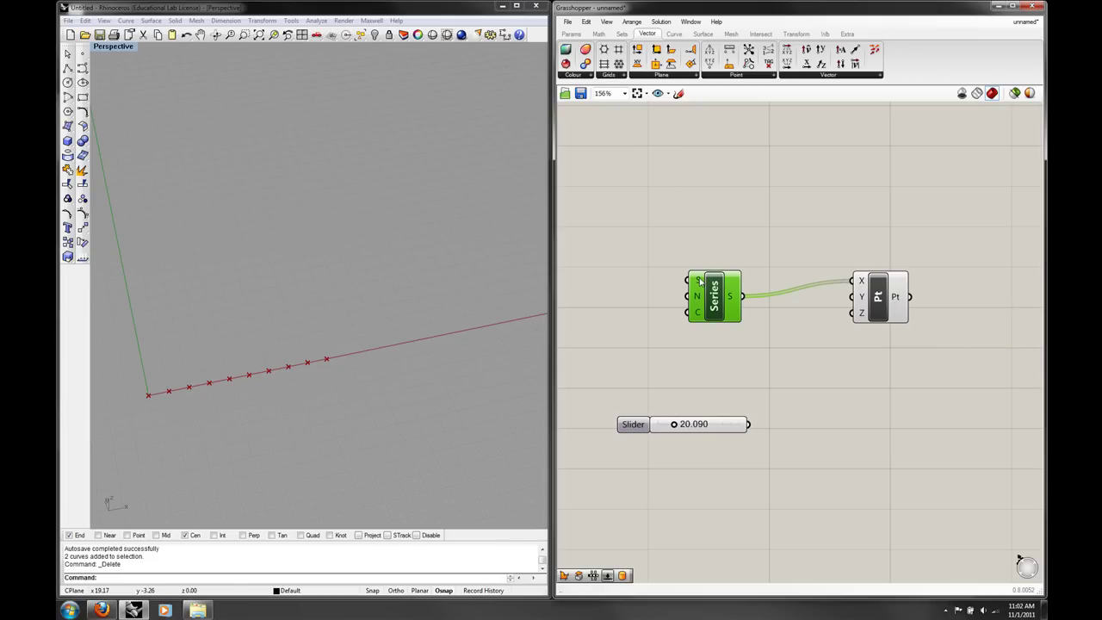
pyautogui.moveTo(721, 422); pyautogui.dragTo(662, 346)
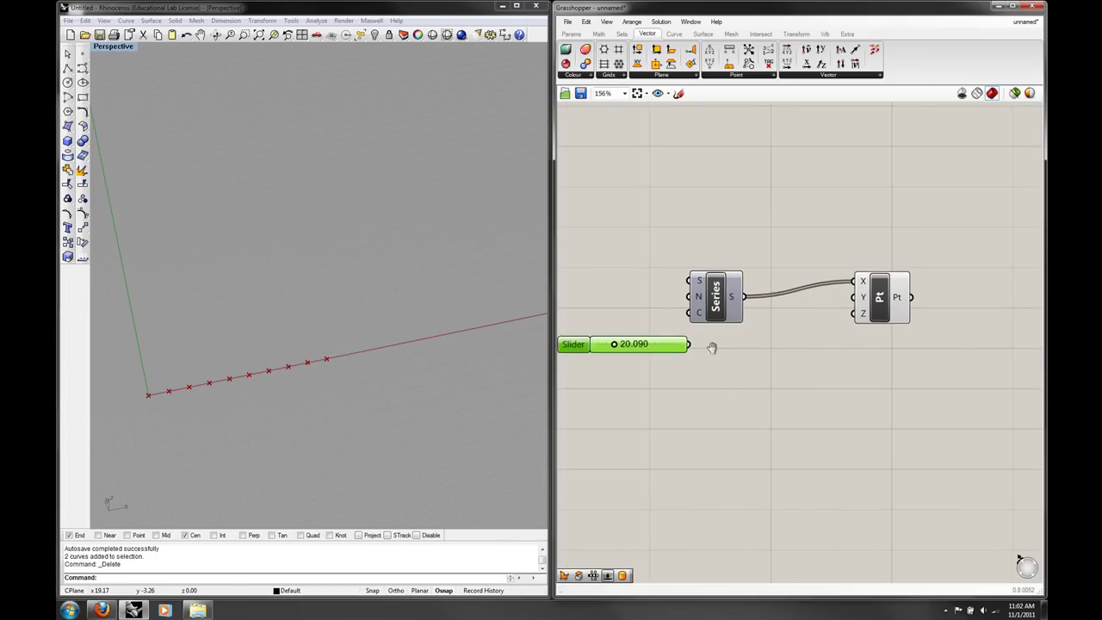
pyautogui.moveTo(711, 347); pyautogui.dragTo(806, 350, button='right')
pyautogui.moveTo(806, 350); pyautogui.dragTo(802, 281)
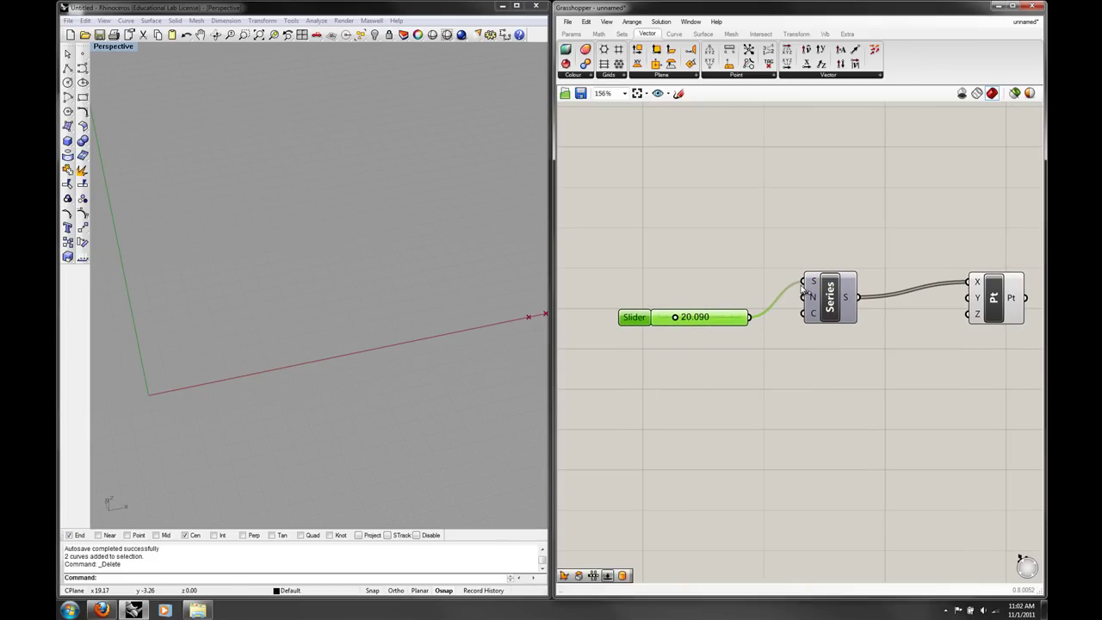
pyautogui.moveTo(680, 319); pyautogui.dragTo(662, 318)
pyautogui.moveTo(1007, 301)
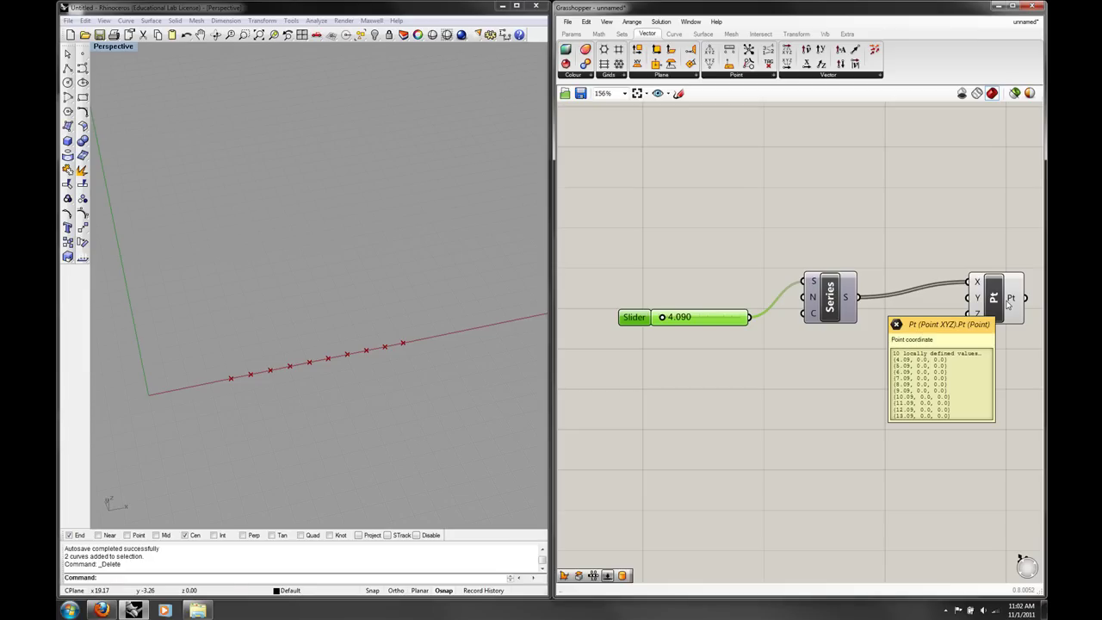
# Duplicate the start slider below the original and set the copy's rounding to integer numbers.
pyautogui.moveTo(707, 324)
pyautogui.mouseDown()
pyautogui.moveTo(689, 310)
pyautogui.moveTo(693, 335)
pyautogui.mouseUp()
pyautogui.rightClick(694, 336)
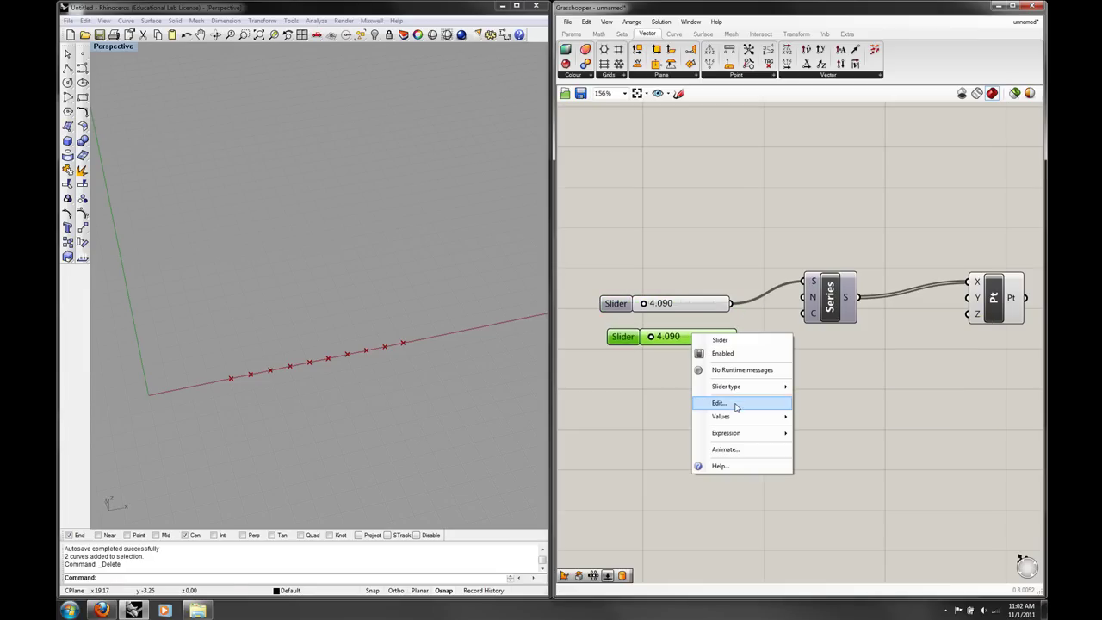
pyautogui.click(736, 405)
pyautogui.click(746, 375)
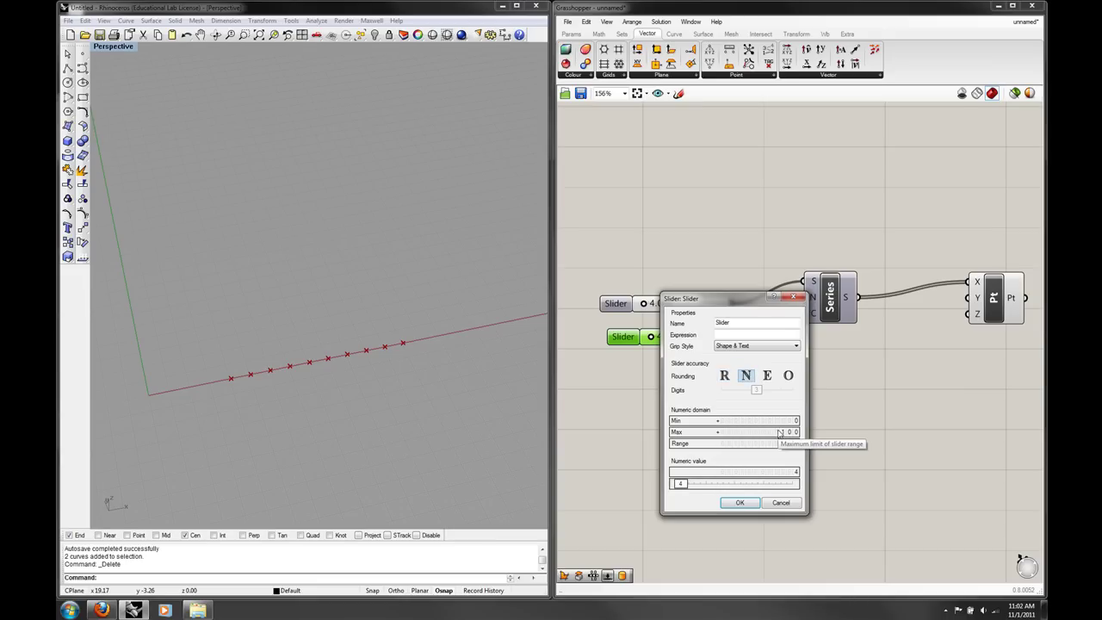
pyautogui.click(740, 503)
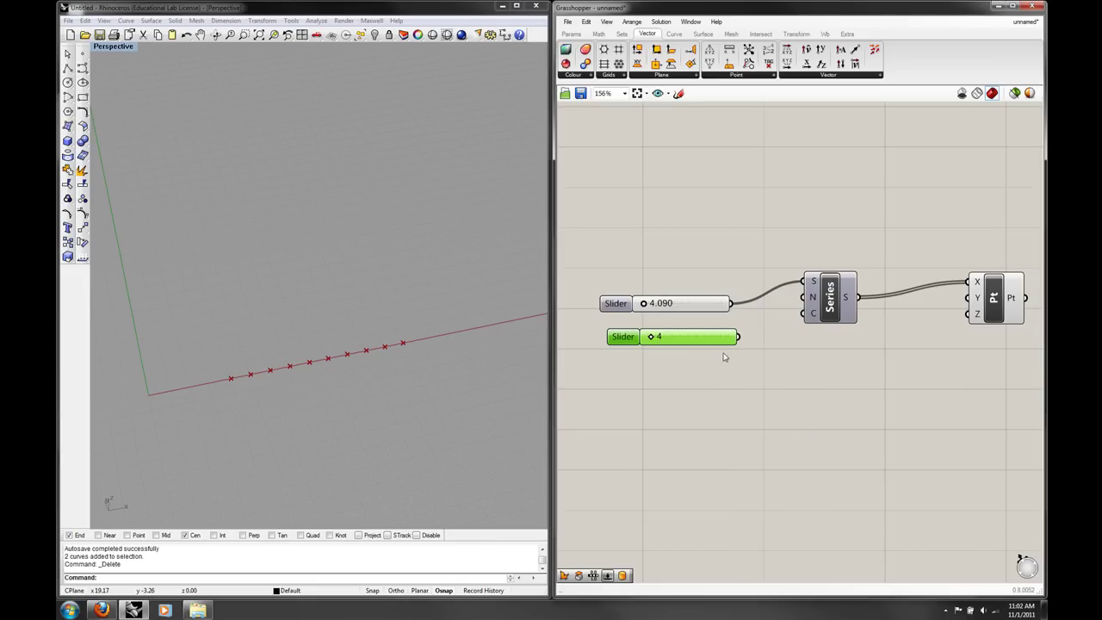
# Wire the integer slider, set to 7, into the Series count input C and a copy of the decimal slider into N.
pyautogui.moveTo(738, 337); pyautogui.dragTo(804, 314)
pyautogui.moveTo(654, 337); pyautogui.dragTo(696, 378)
pyautogui.moveTo(693, 308); pyautogui.dragTo(812, 297)
# Align the three Series input sliders with each other in one vertical column.
pyautogui.moveTo(727, 442); pyautogui.dragTo(657, 256)
pyautogui.click(651, 257)
pyautogui.scroll(1, 480, 349)
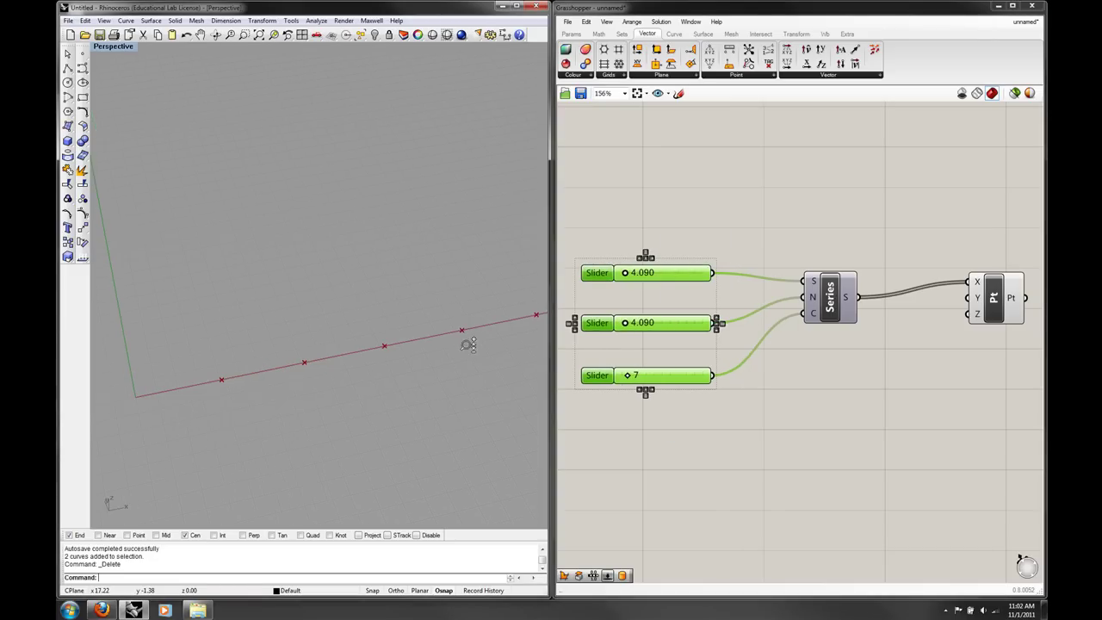
# Set the Series start slider to 2.810, the step slider to 8.570 and the count slider to 4.
pyautogui.scroll(-3, 450, 340)
pyautogui.moveTo(450, 339); pyautogui.dragTo(382, 349, button='right')
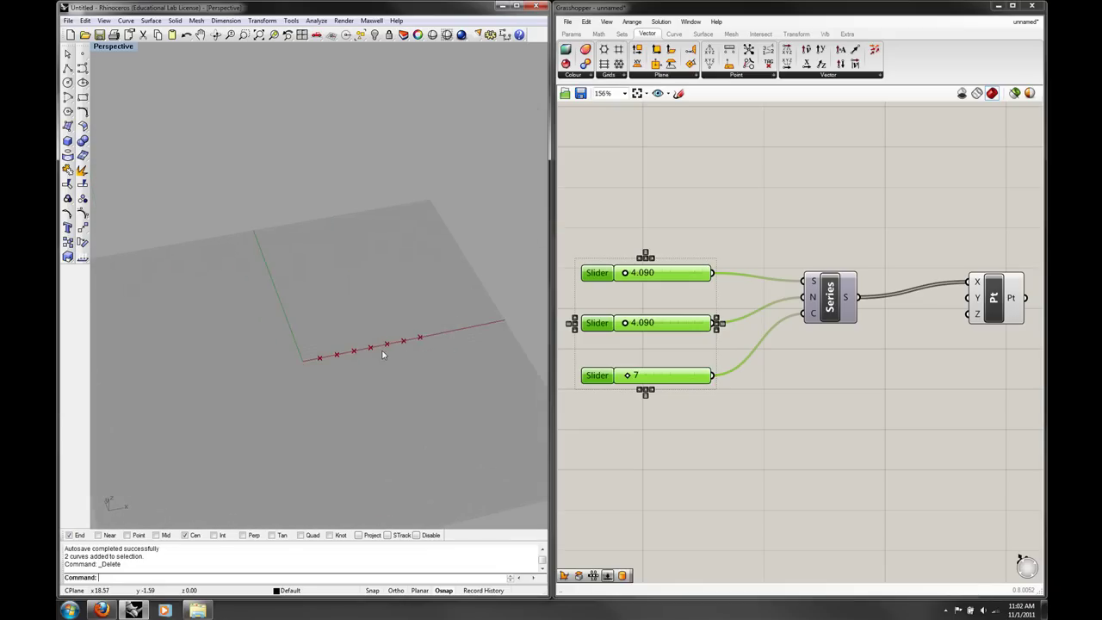
pyautogui.moveTo(622, 274); pyautogui.dragTo(635, 274)
pyautogui.moveTo(625, 323); pyautogui.dragTo(631, 324)
pyautogui.moveTo(634, 274); pyautogui.dragTo(625, 274)
pyautogui.moveTo(631, 324); pyautogui.dragTo(629, 324)
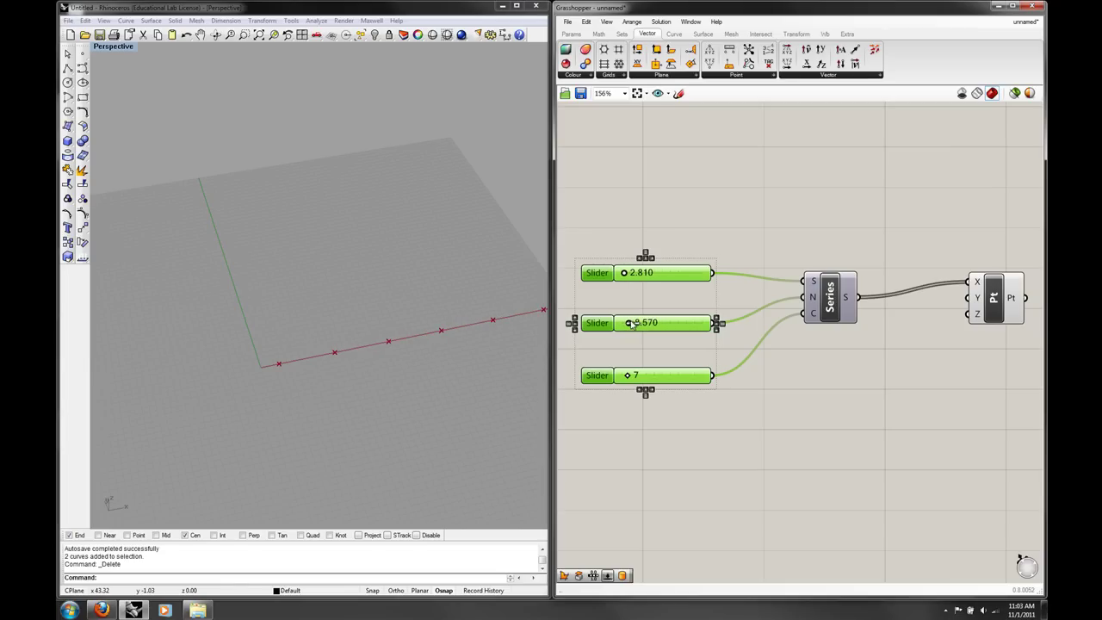
pyautogui.moveTo(628, 376); pyautogui.dragTo(622, 377)
pyautogui.keyDown('shift'); pyautogui.moveTo(538, 376); pyautogui.dragTo(521, 377, button='right'); pyautogui.keyUp('shift')
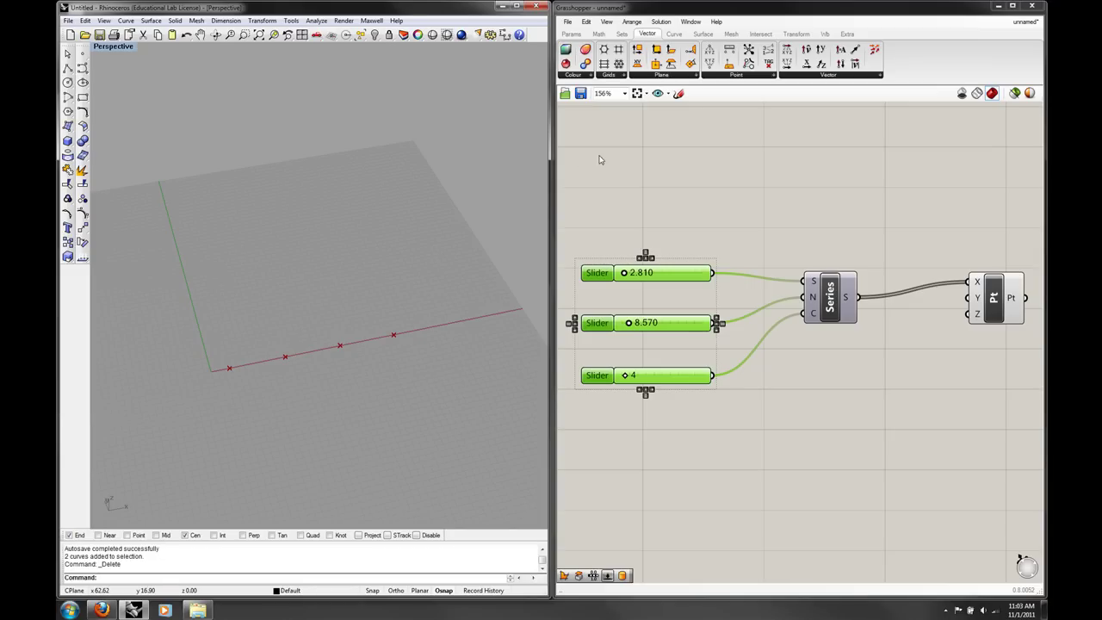
pyautogui.click(924, 216)
pyautogui.moveTo(814, 284)
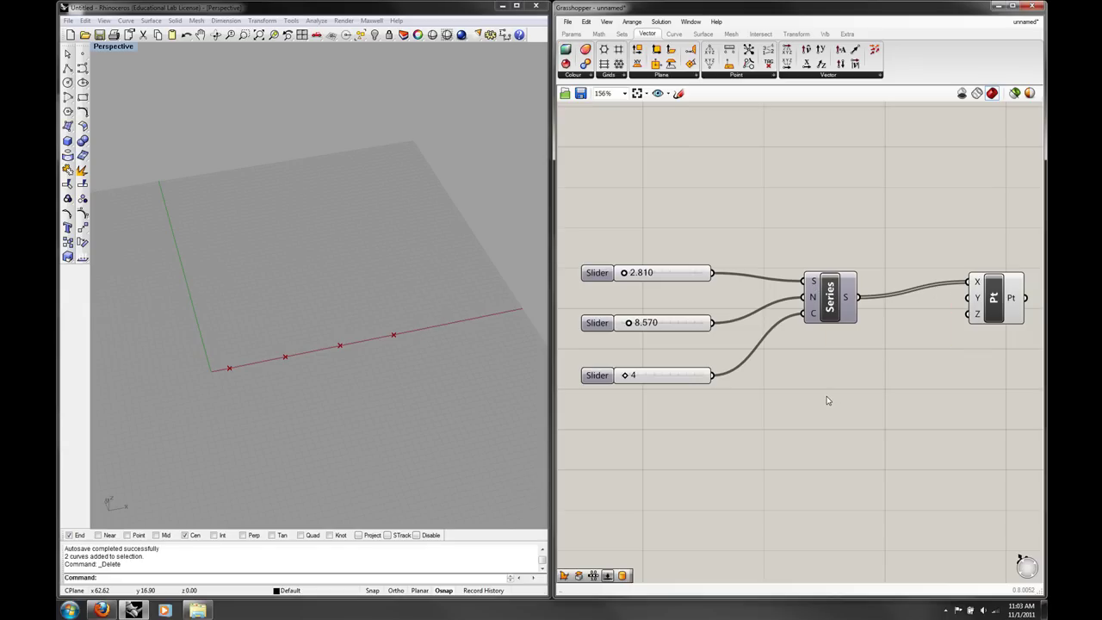
# Replace the Series component with a Range component placed between the sliders and the Point XYZ component.
pyautogui.moveTo(861, 485); pyautogui.dragTo(709, 254)
pyautogui.click(585, 22)
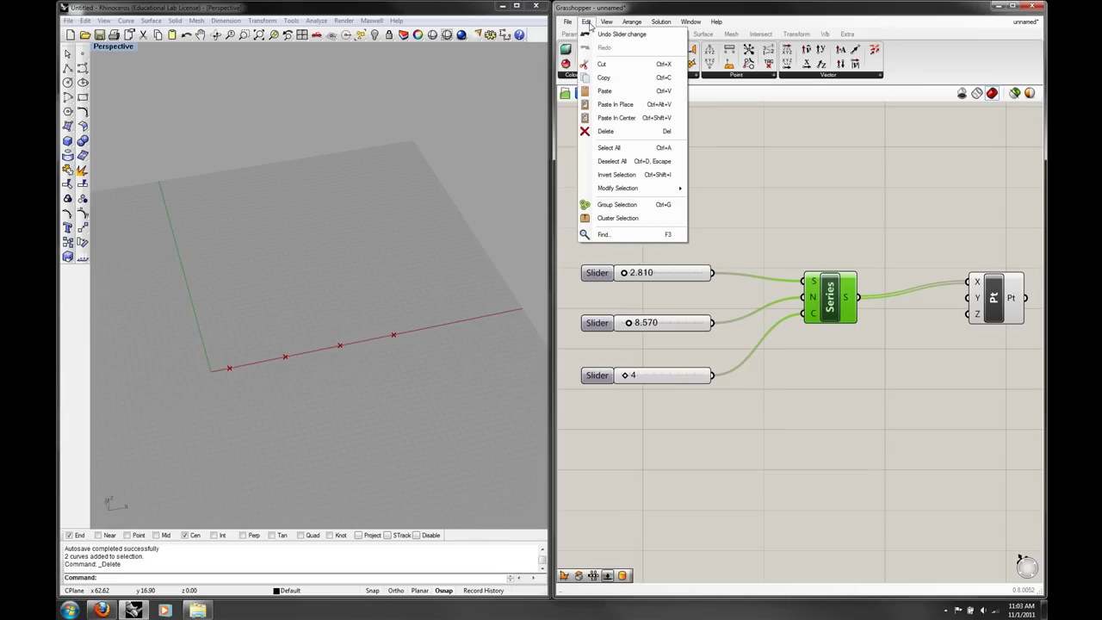
pyautogui.click(602, 131)
pyautogui.doubleClick(803, 261)
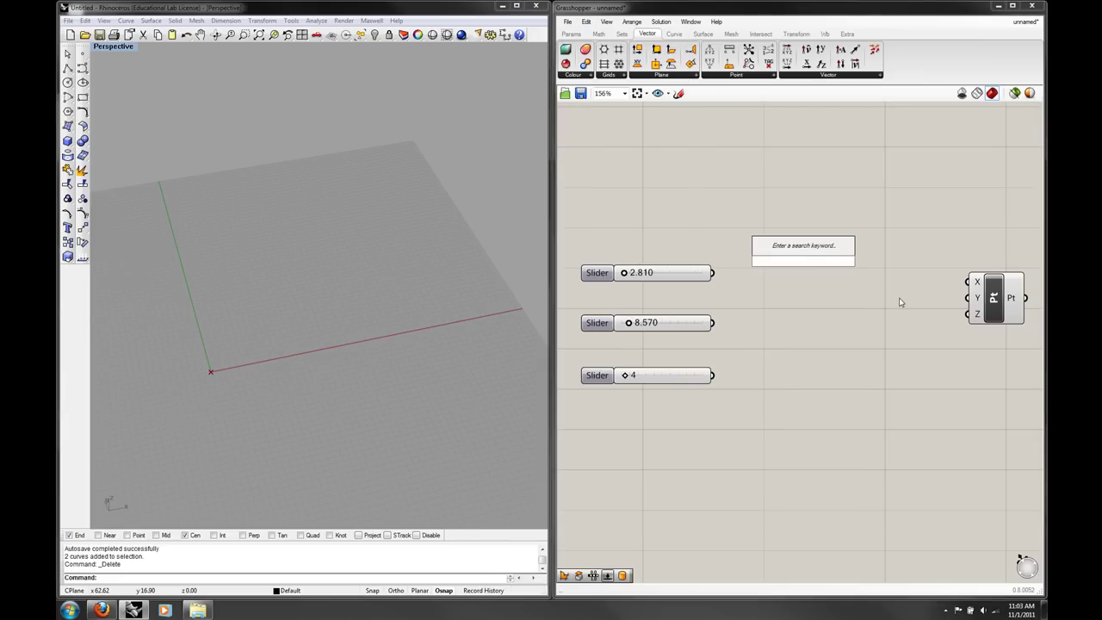
pyautogui.write('rang')
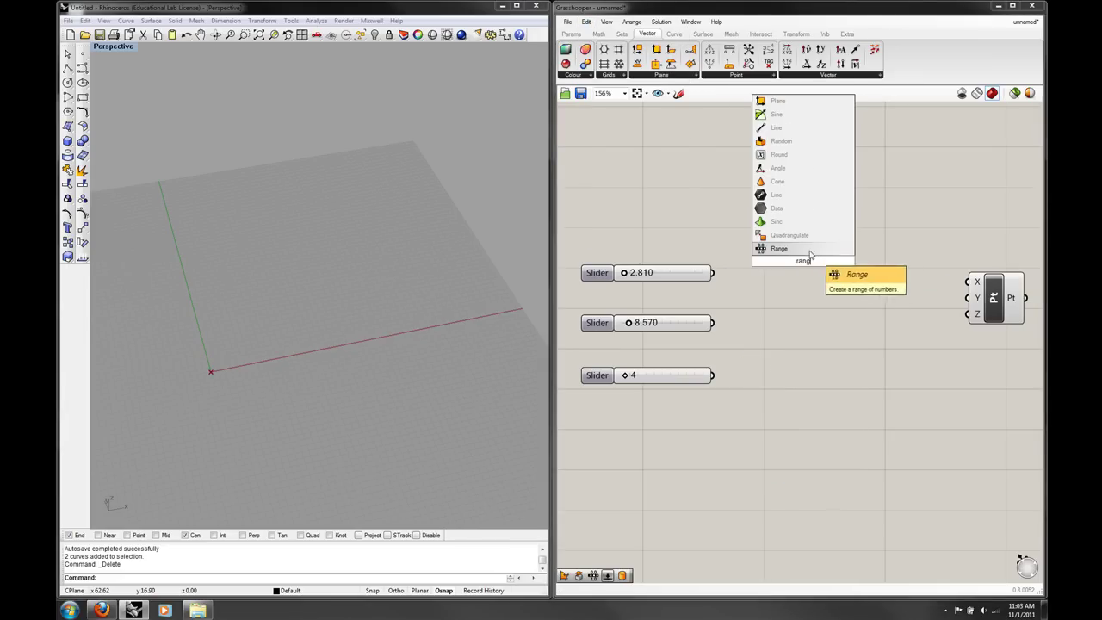
pyautogui.press('Return')
pyautogui.moveTo(800, 265); pyautogui.dragTo(850, 301)
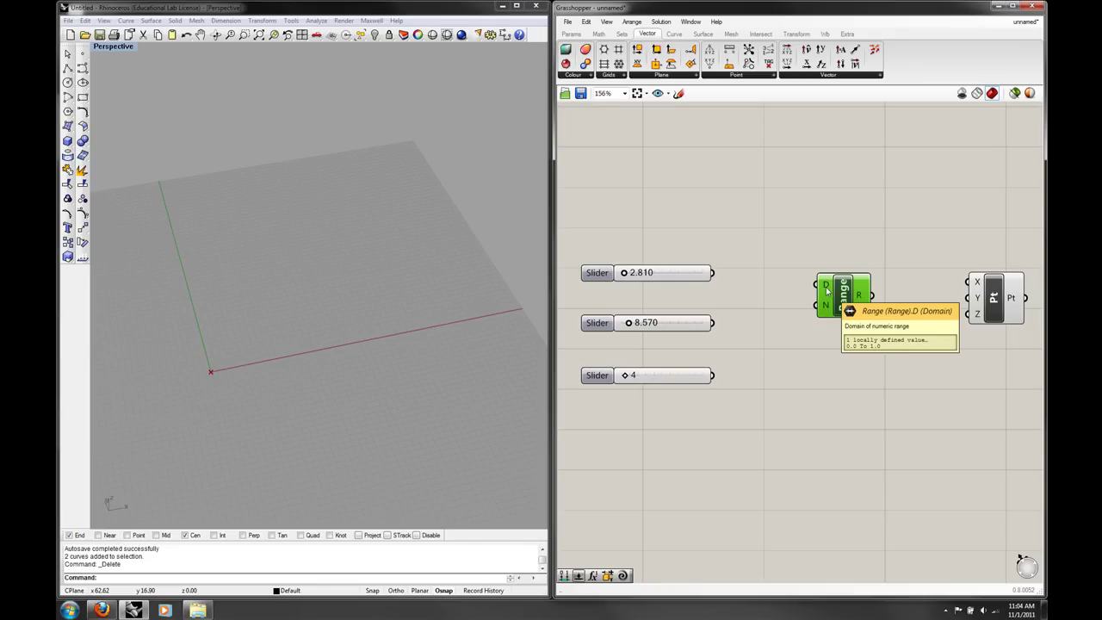
# Add a Domain component with inputs A and B just above the Range component.
pyautogui.doubleClick(772, 251)
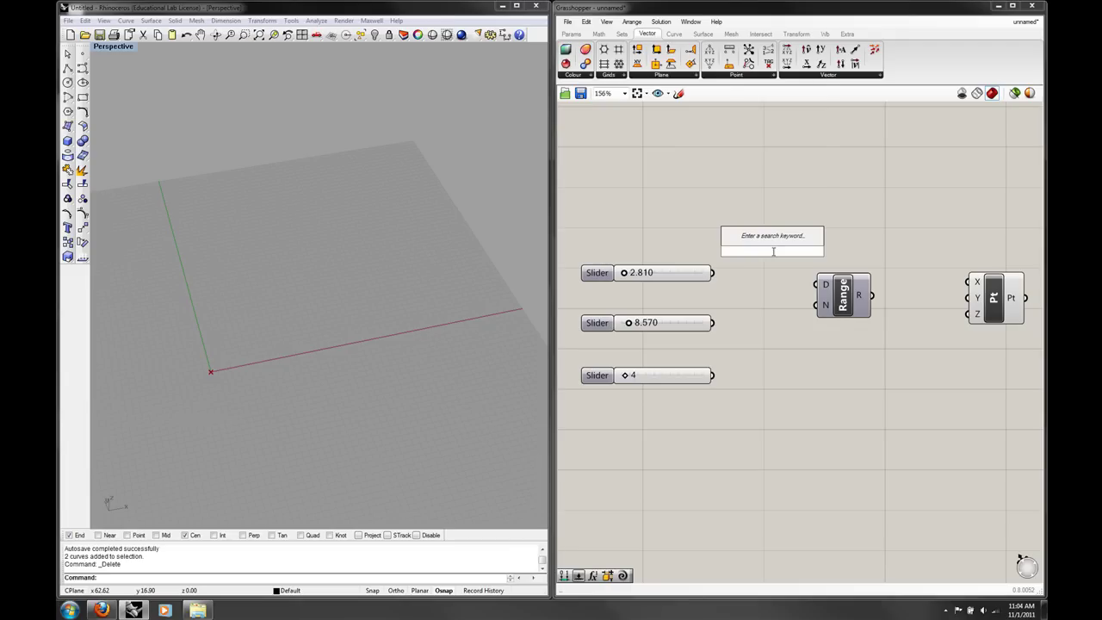
pyautogui.write('dom')
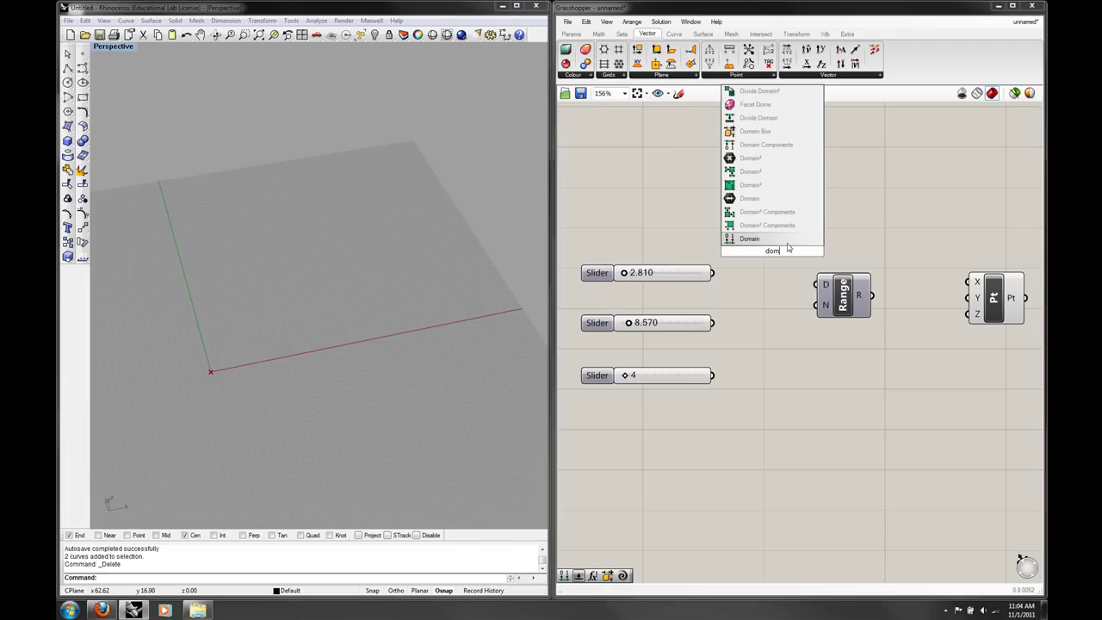
pyautogui.press('Return')
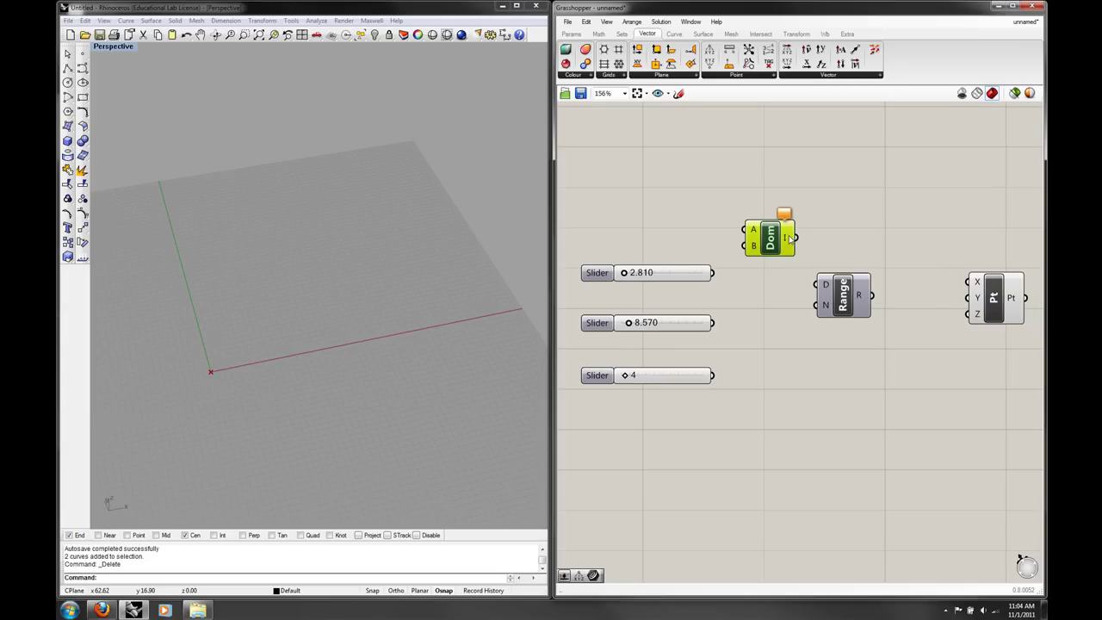
# Wire the decimal sliders, set to 4.090 and 52.090, into Domain inputs A and B, and the Domain output into Range input D.
pyautogui.moveTo(697, 277); pyautogui.dragTo(689, 254)
pyautogui.moveTo(617, 249); pyautogui.dragTo(746, 230)
pyautogui.moveTo(713, 324); pyautogui.dragTo(619, 250)
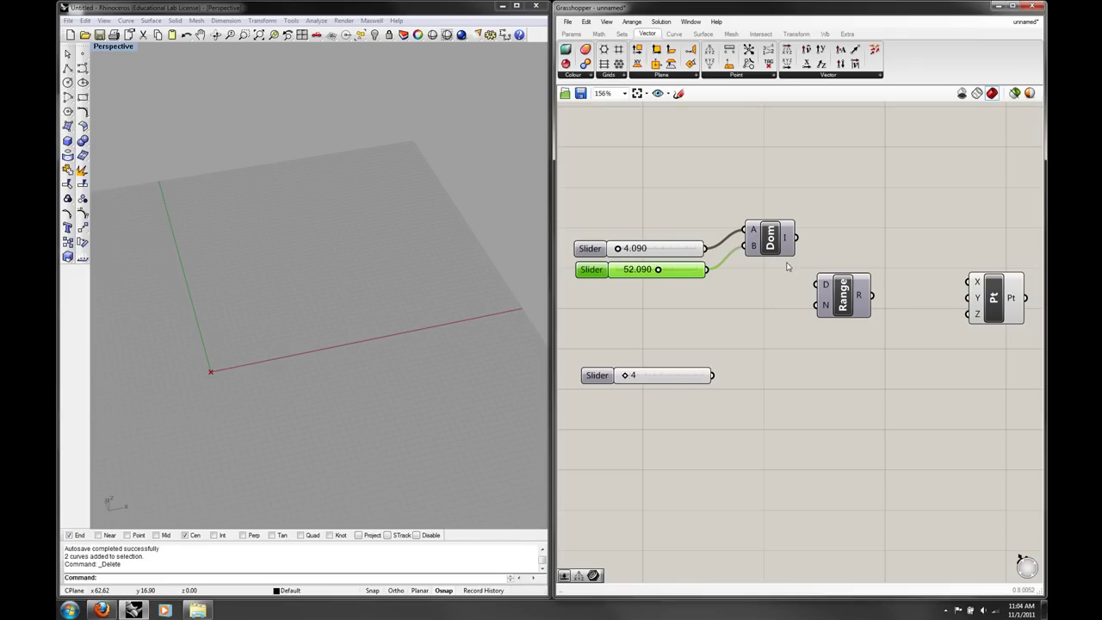
pyautogui.moveTo(796, 238); pyautogui.dragTo(815, 305)
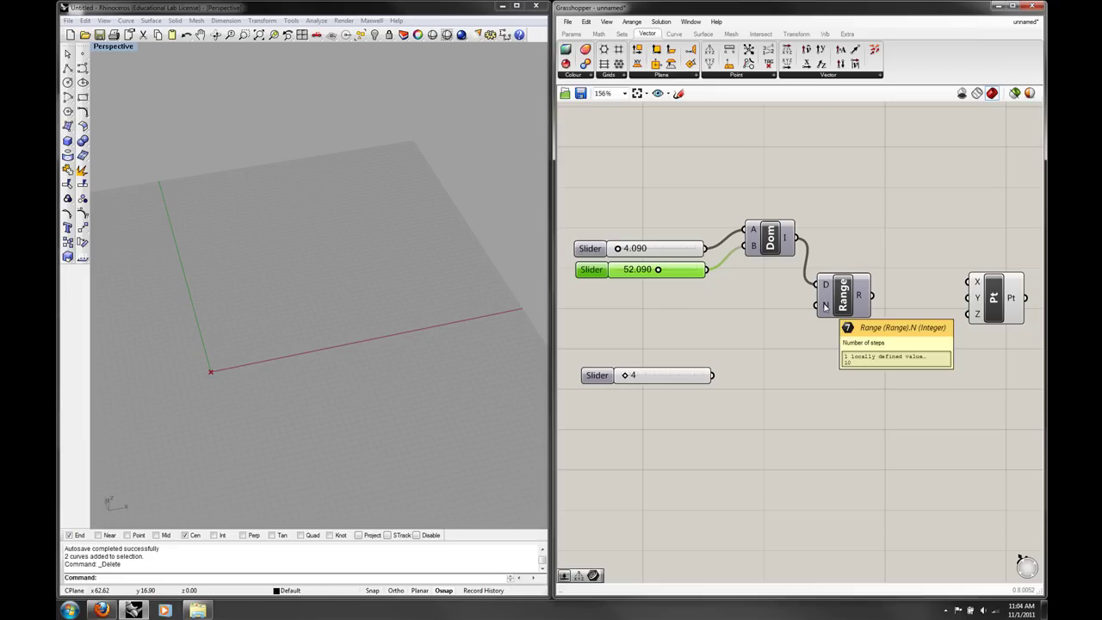
# Wire the integer slider, set to 14, into Range input N and the Range output R into the Point XYZ X input.
pyautogui.click(710, 376)
pyautogui.moveTo(712, 376); pyautogui.dragTo(815, 305)
pyautogui.moveTo(625, 376)
pyautogui.mouseDown()
pyautogui.moveTo(659, 379)
pyautogui.moveTo(640, 379)
pyautogui.mouseUp()
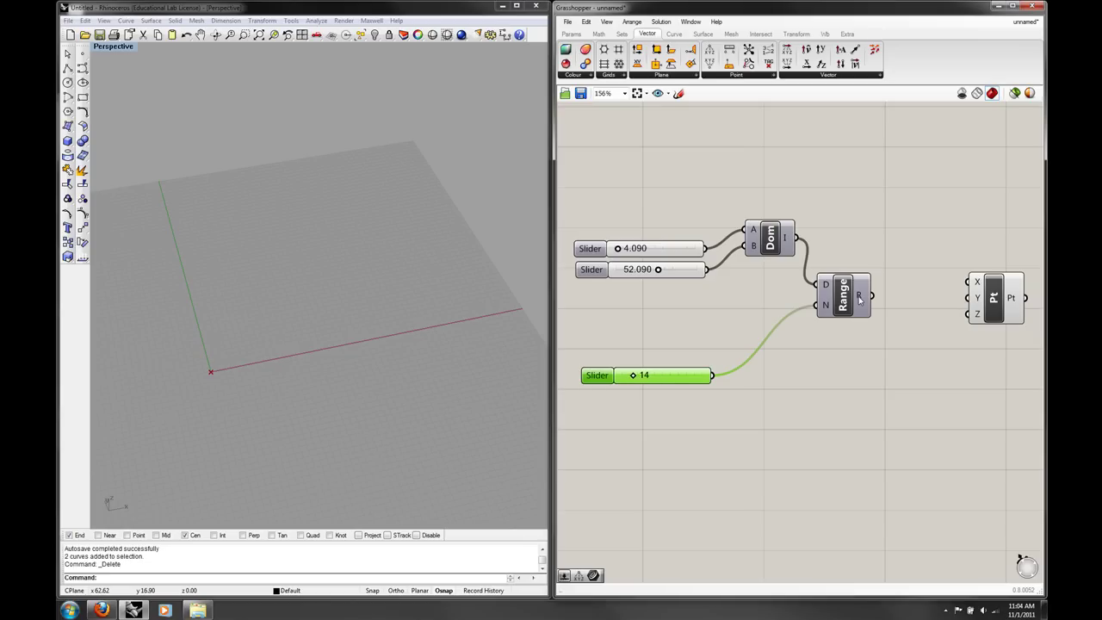
pyautogui.moveTo(858, 299)
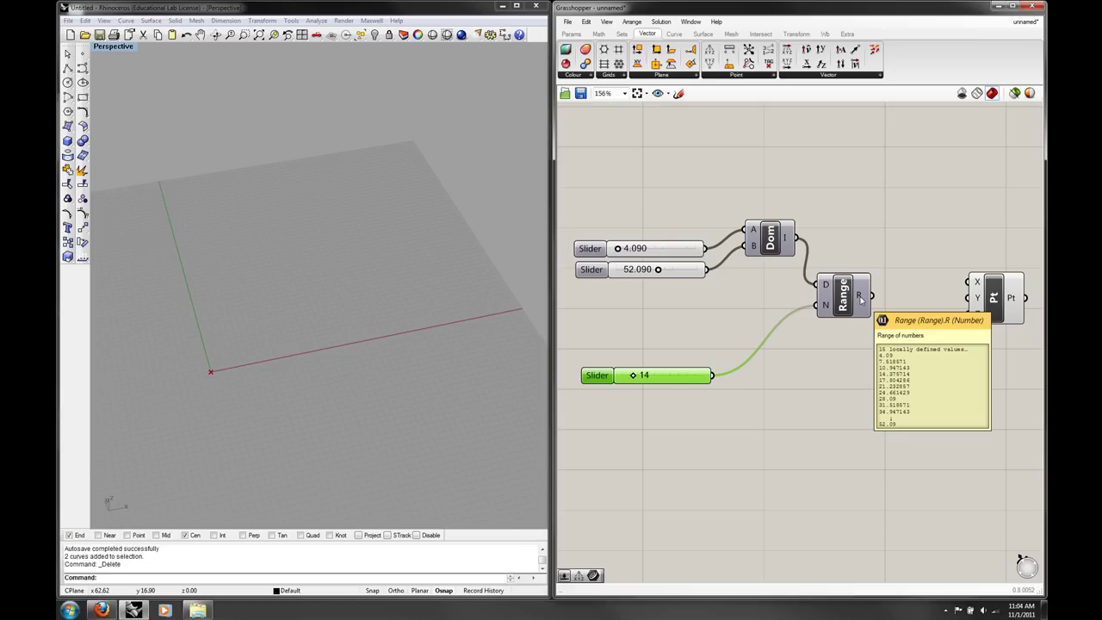
pyautogui.moveTo(871, 296); pyautogui.dragTo(969, 283)
pyautogui.moveTo(455, 355); pyautogui.dragTo(482, 361, button='right')
# Set the domain sliders to 0.000 for A and 45.050 for B, and the Range step count to 8.
pyautogui.moveTo(618, 249); pyautogui.dragTo(652, 269)
pyautogui.moveTo(637, 376)
pyautogui.mouseDown()
pyautogui.moveTo(622, 375)
pyautogui.moveTo(632, 376)
pyautogui.mouseUp()
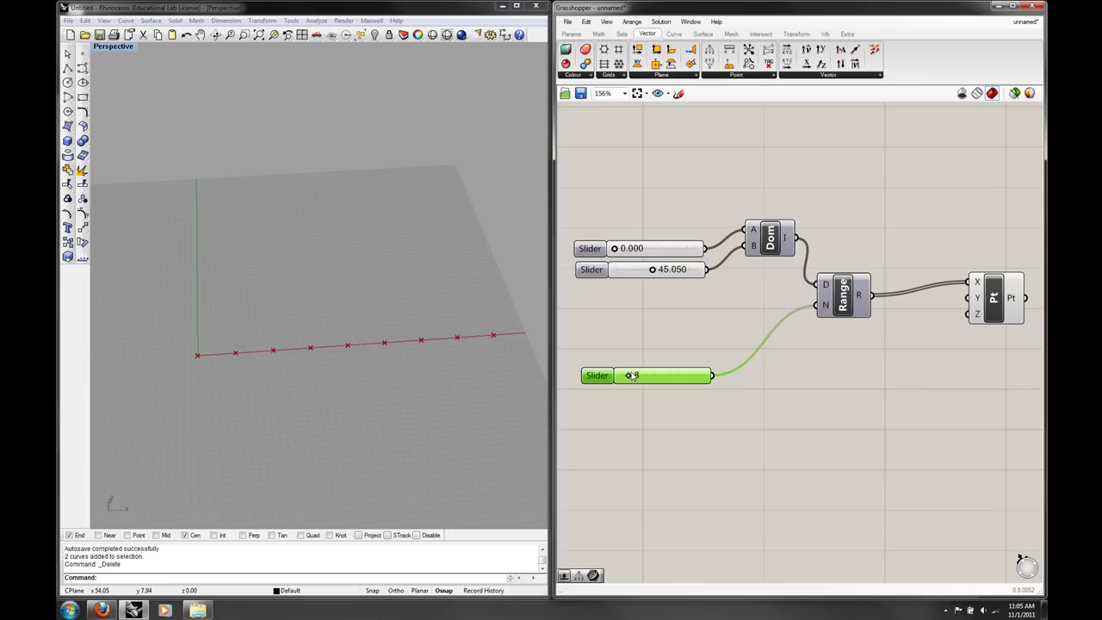
pyautogui.moveTo(413, 359); pyautogui.dragTo(442, 358, button='right')
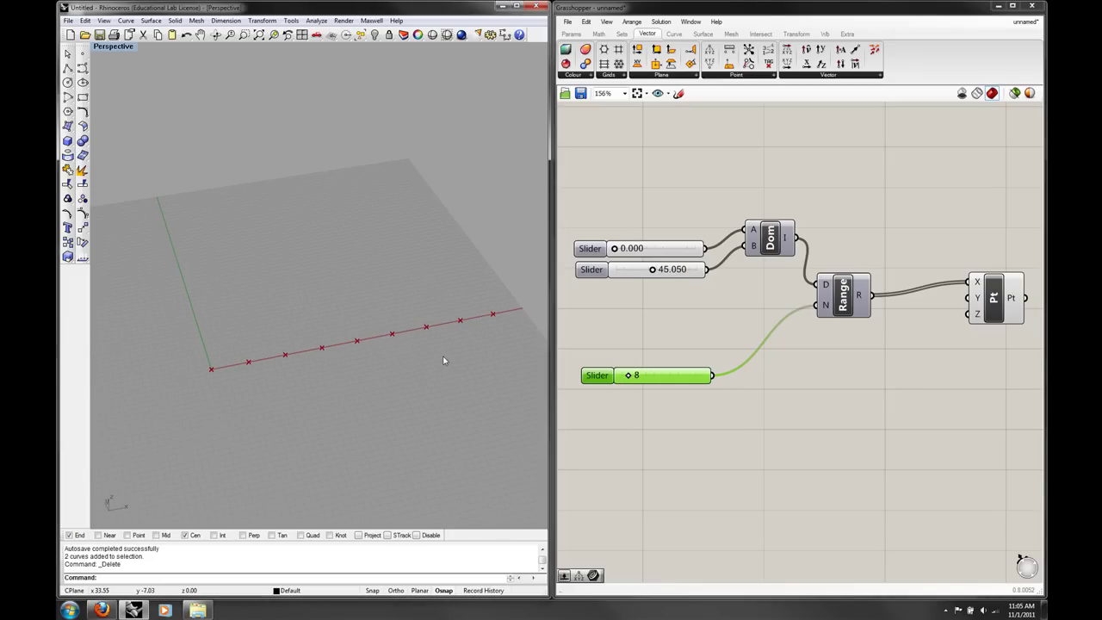
# Set the domain sliders to 4.480 for the start and 23.930 for the end.
pyautogui.moveTo(614, 248); pyautogui.dragTo(637, 269)
pyautogui.moveTo(380, 345); pyautogui.dragTo(401, 336, button='right')
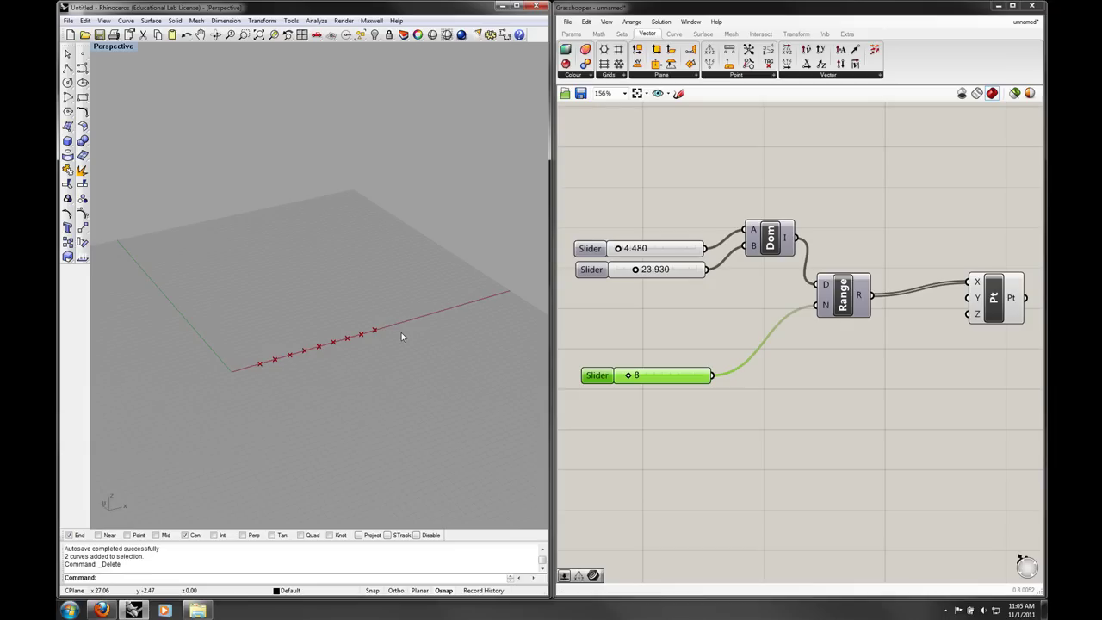
pyautogui.moveTo(401, 333); pyautogui.dragTo(456, 366, button='right')
pyautogui.moveTo(824, 284)
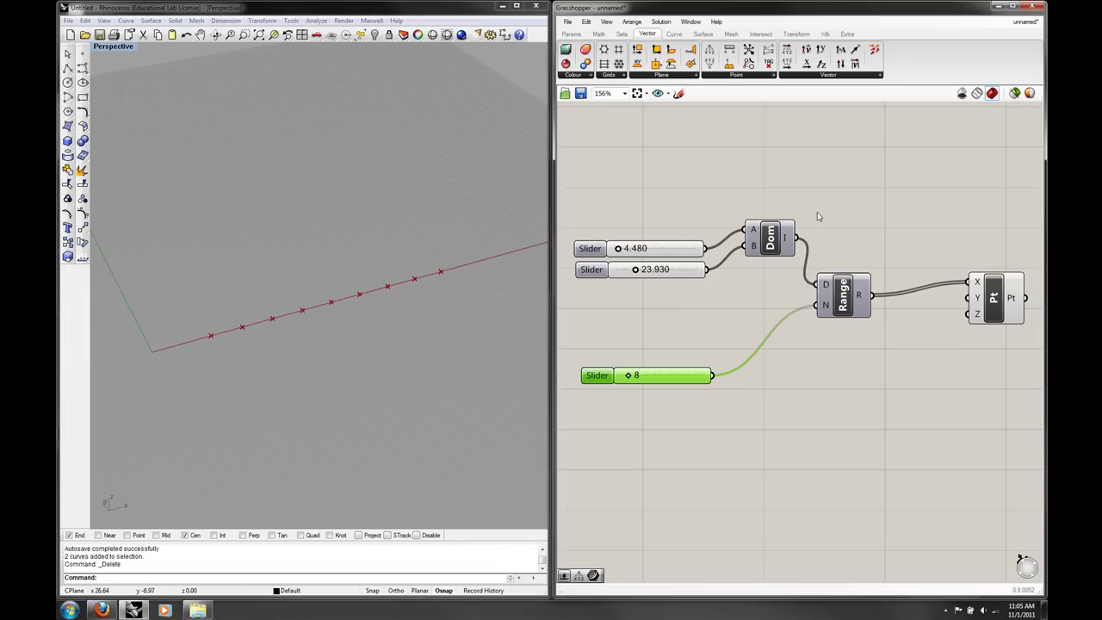
pyautogui.moveTo(758, 231)
pyautogui.moveTo(649, 382)
pyautogui.click(832, 389)
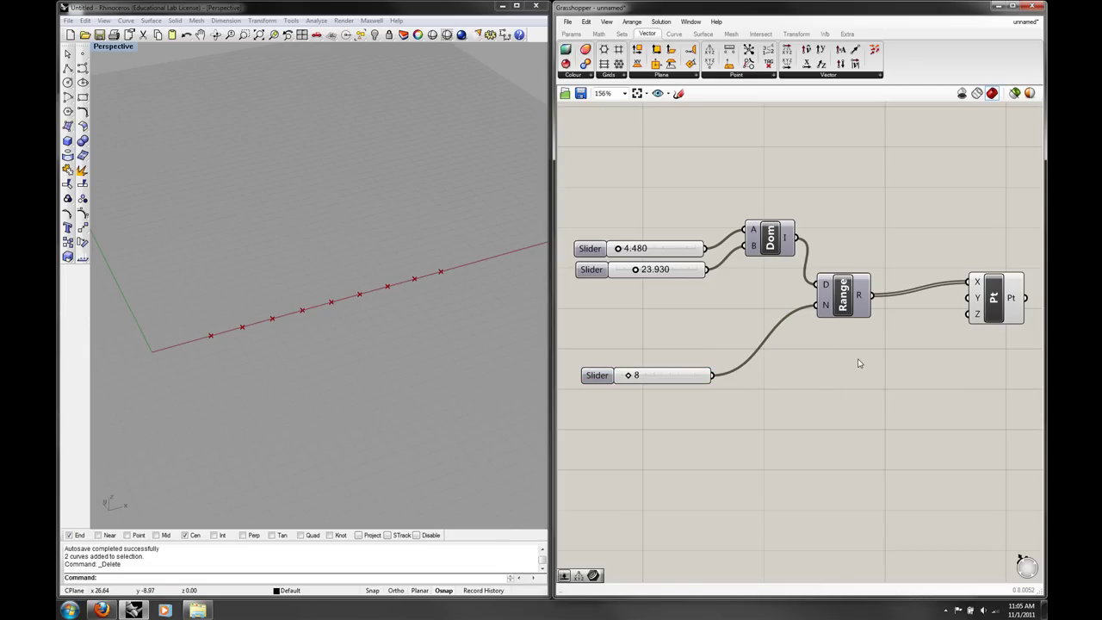
pyautogui.moveTo(517, 365); pyautogui.dragTo(506, 368, button='right')
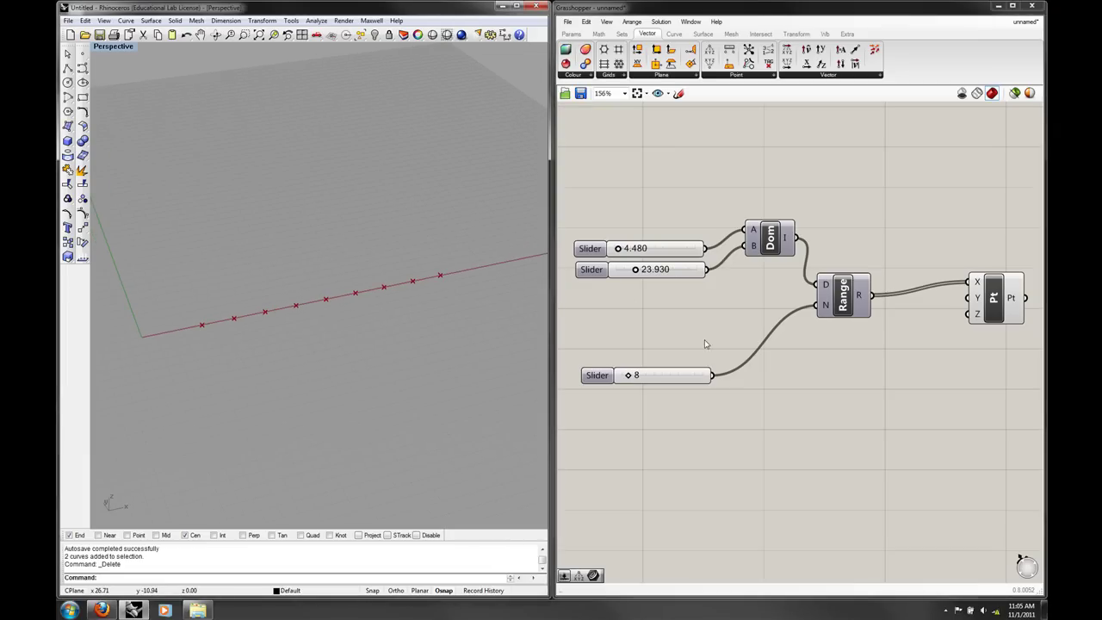